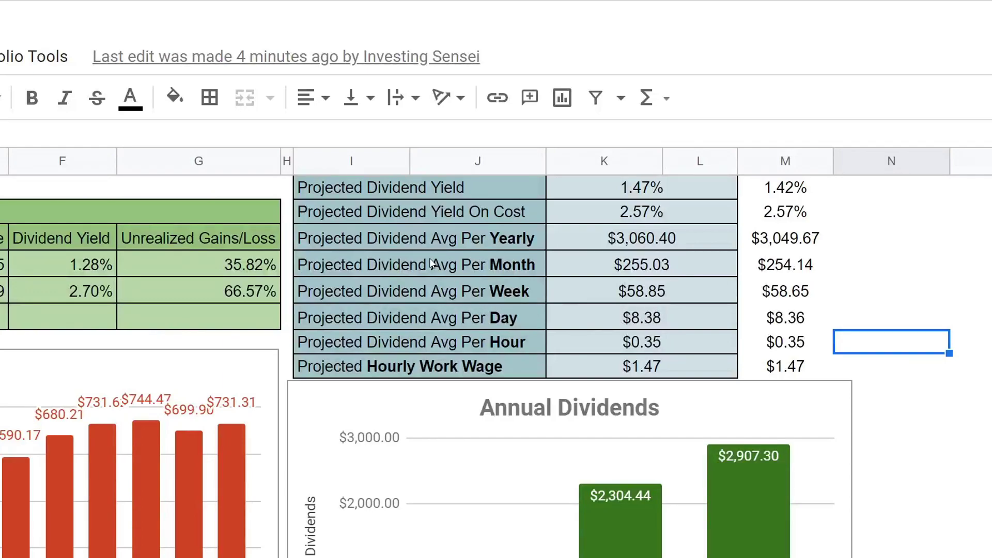
Examine the Projected Dividend Yield row of the dividend summary table, including the values in columns K and M.
{"action": "left_click", "coordinate": [501, 181]}
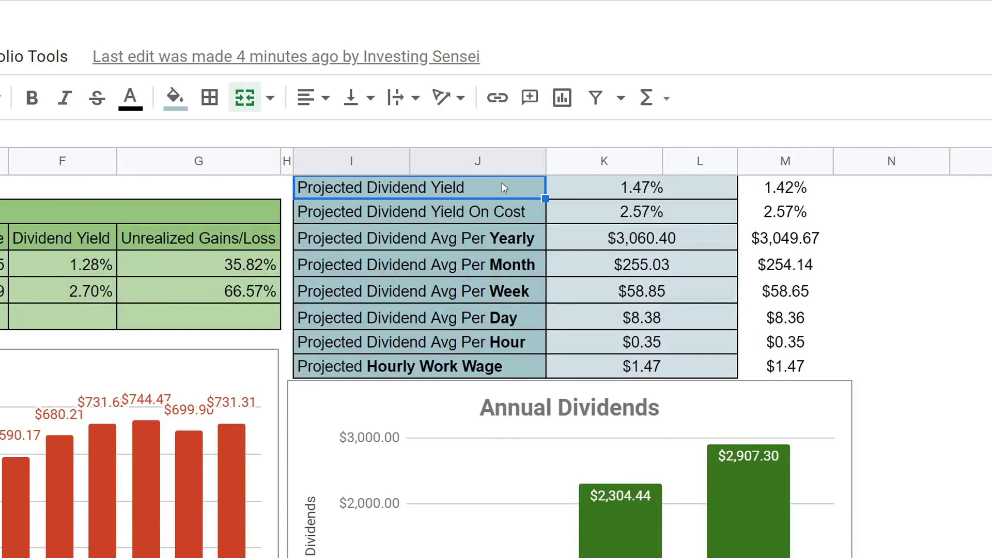
{"action": "left_click", "coordinate": [595, 195]}
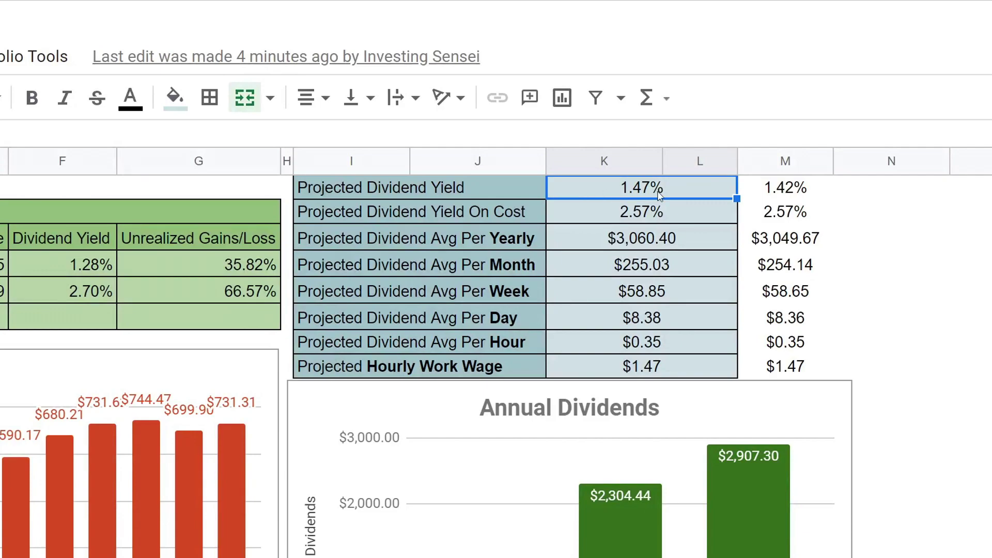
{"action": "left_click", "coordinate": [771, 192]}
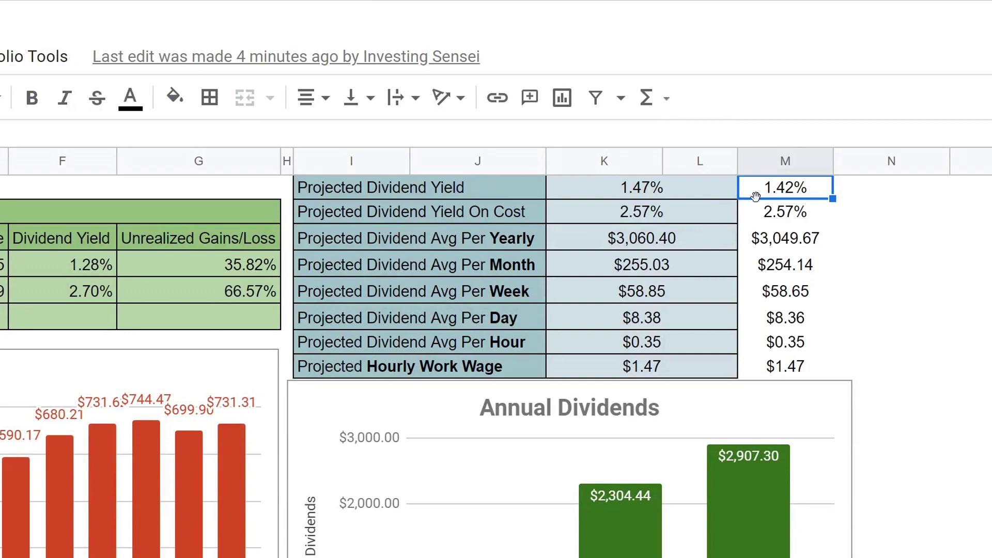
{"action": "left_click", "coordinate": [681, 190]}
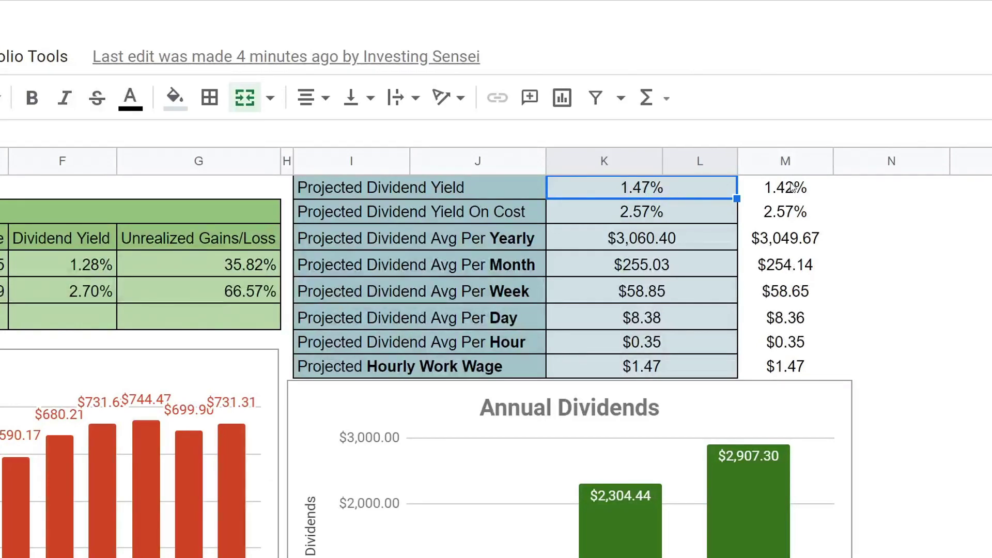
{"action": "left_click_drag", "start_coordinate": [792, 187], "coordinate": [704, 196]}
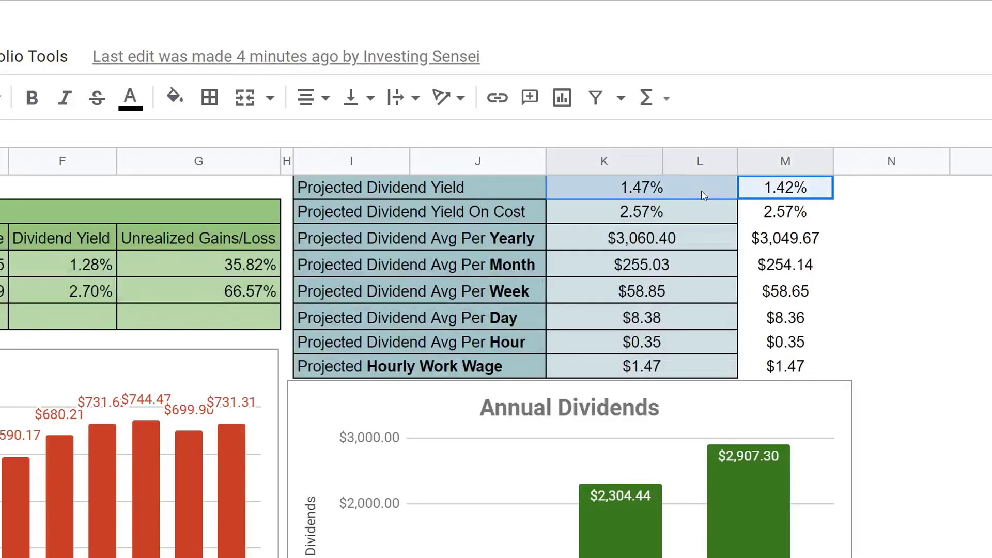
{"action": "left_click", "coordinate": [481, 195]}
{"action": "left_click", "coordinate": [568, 195]}
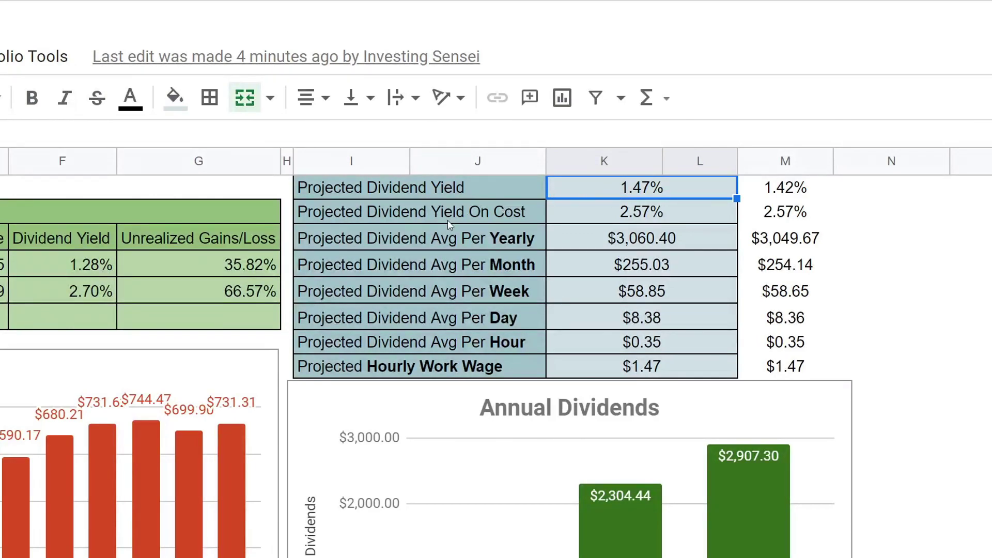
Compare the Projected Dividend Yield On Cost with the Projected Dividend Yield in the summary table.
{"action": "left_click", "coordinate": [469, 209]}
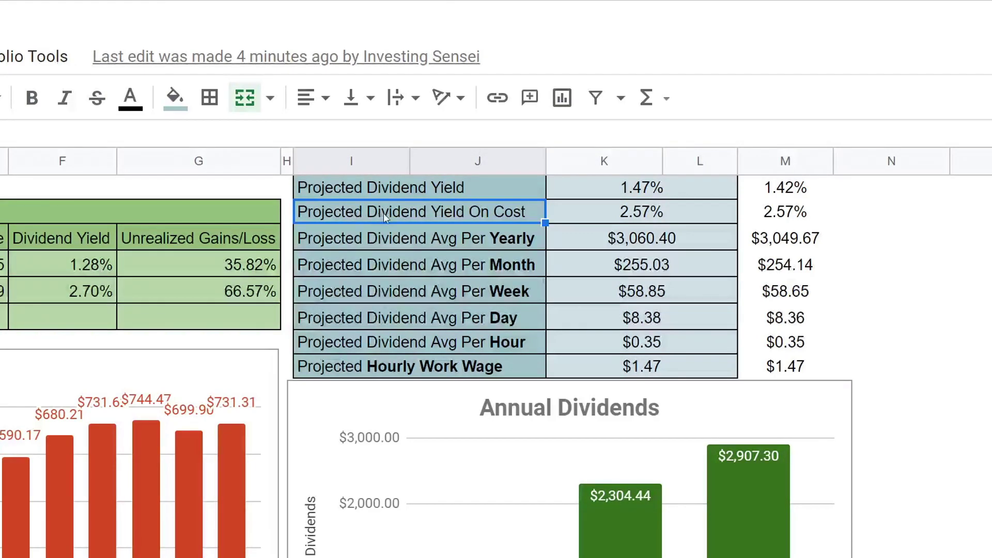
{"action": "left_click", "coordinate": [592, 217]}
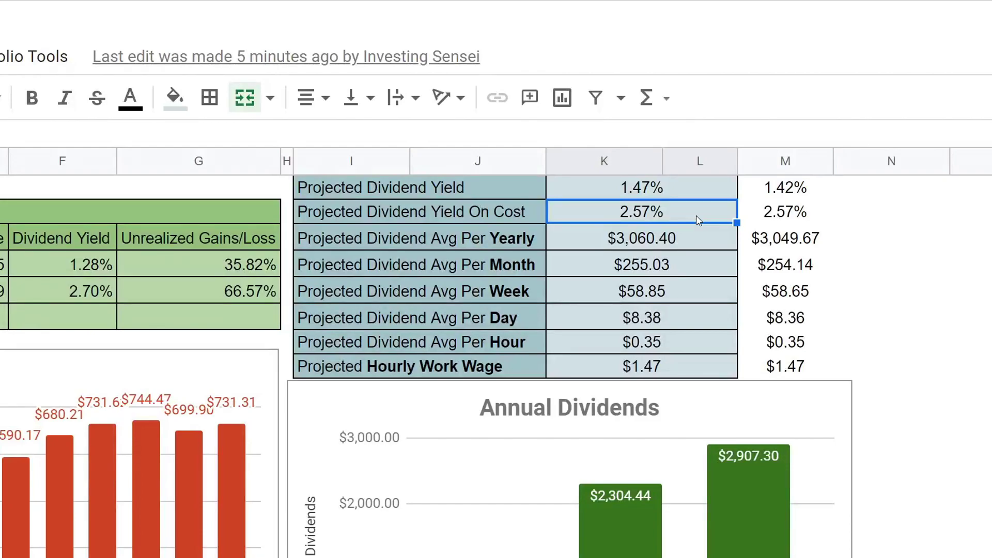
{"action": "left_click", "coordinate": [689, 187]}
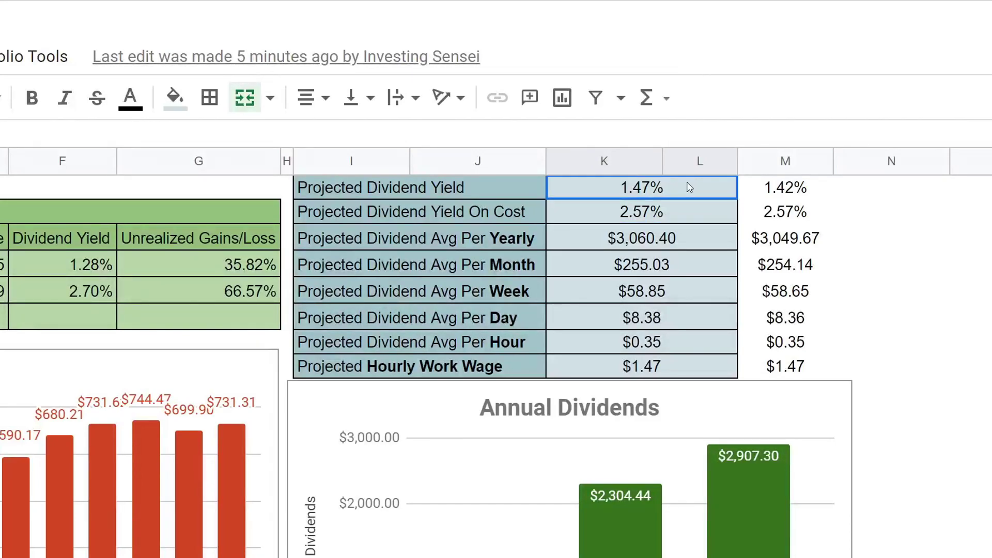
{"action": "left_click", "coordinate": [670, 221]}
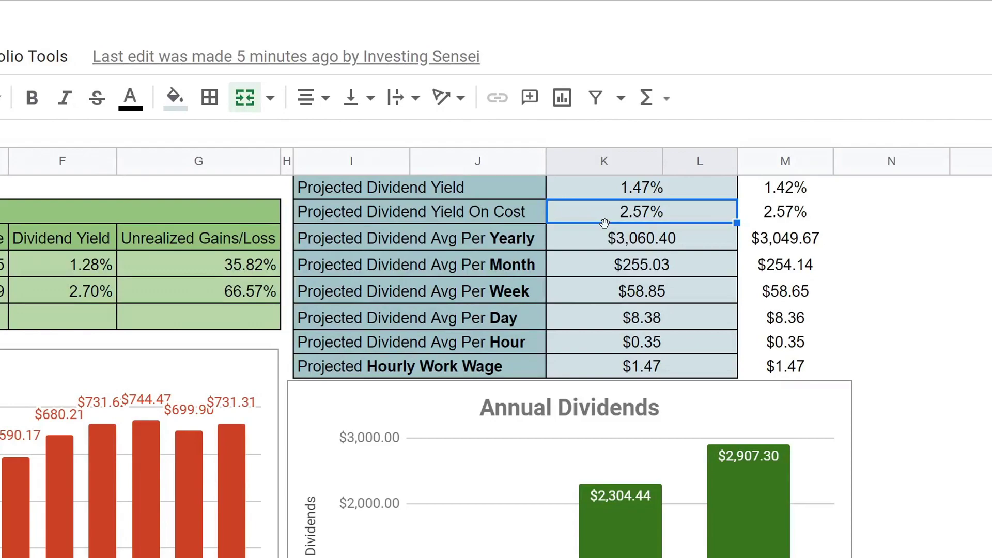
{"action": "left_click", "coordinate": [590, 189]}
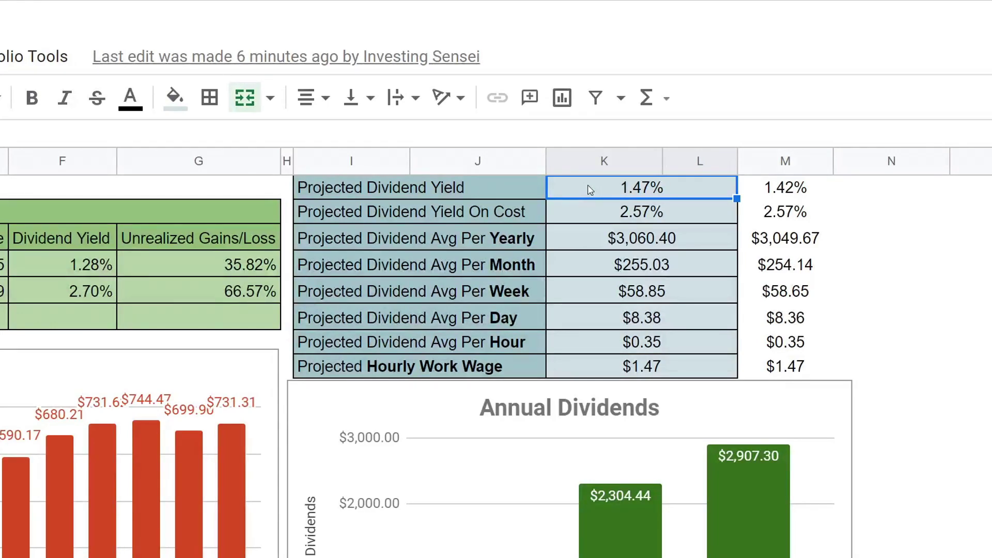
{"action": "left_click", "coordinate": [579, 220]}
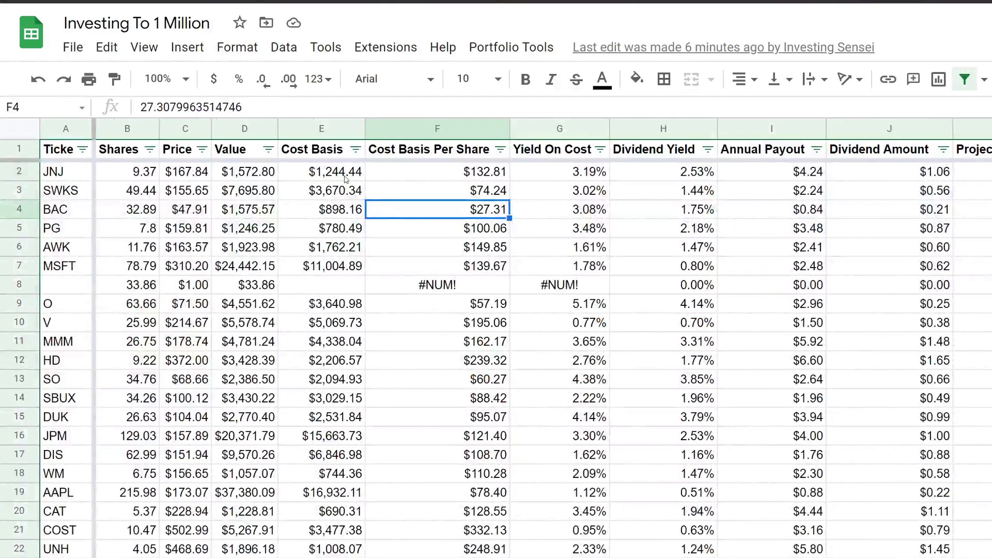
Review the holdings sheet's Cost Basis, Cost Basis Per Share, Yield On Cost, Dividend Yield and Holding % columns.
{"action": "left_click_drag", "start_coordinate": [304, 171], "coordinate": [302, 199]}
{"action": "left_click", "coordinate": [417, 150]}
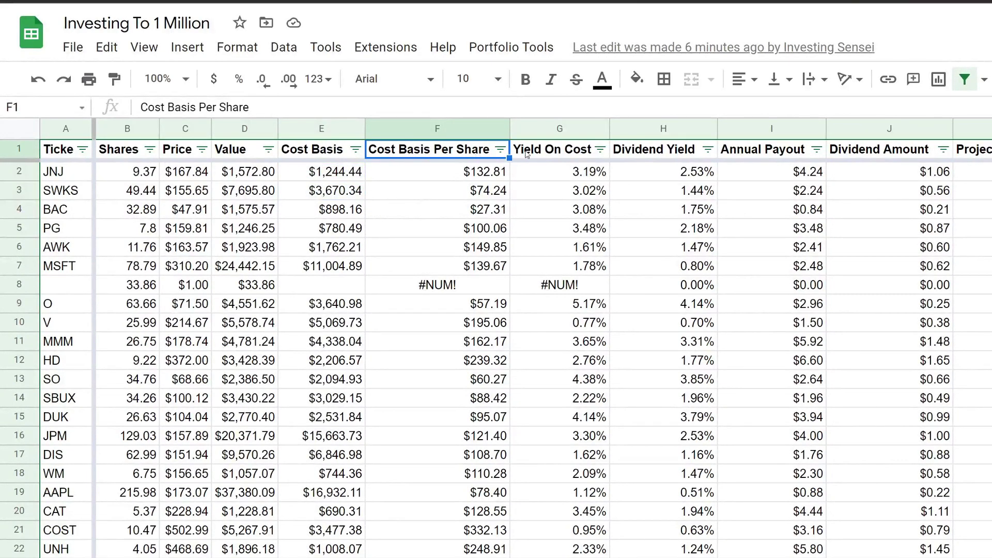
{"action": "left_click", "coordinate": [574, 152]}
{"action": "left_click", "coordinate": [650, 156]}
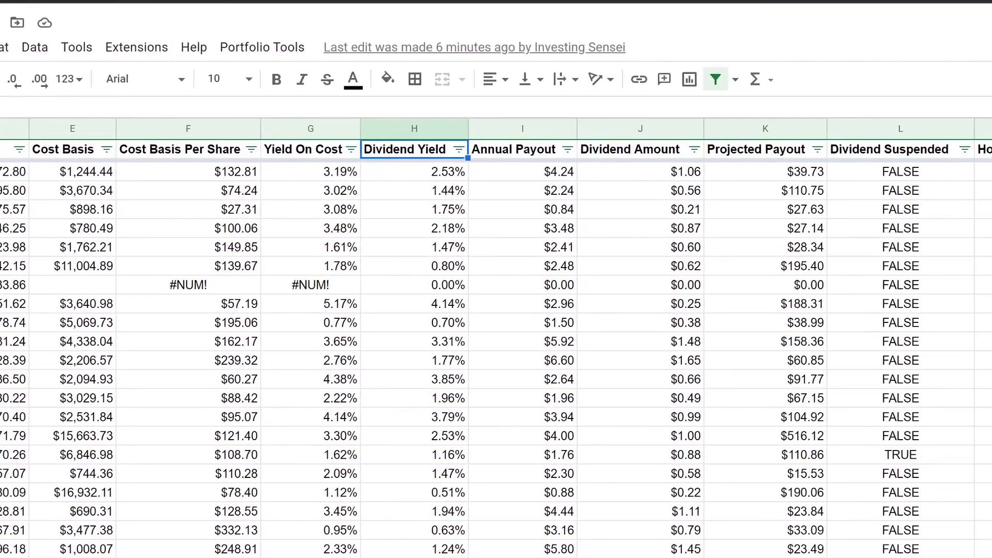
{"action": "left_click", "coordinate": [916, 153]}
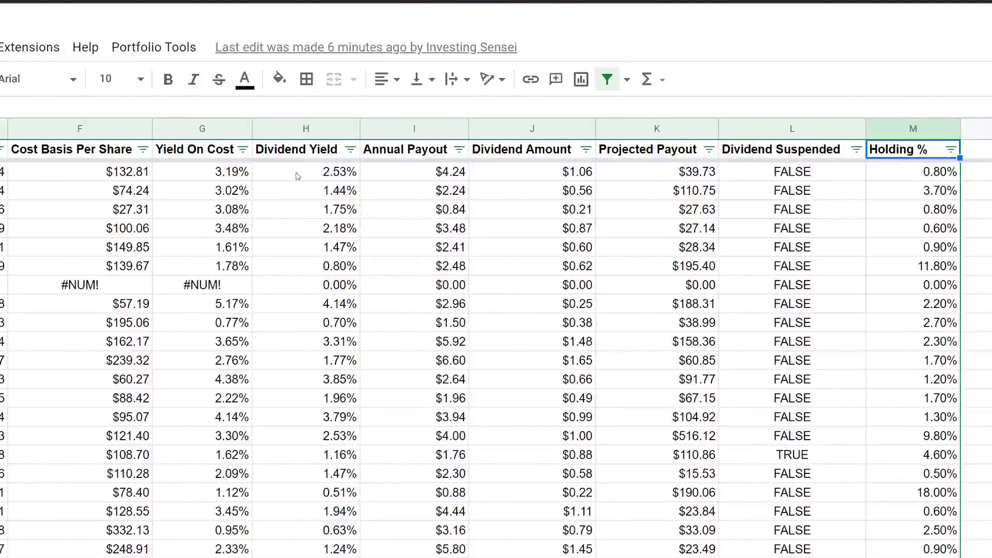
{"action": "left_click", "coordinate": [53, 191]}
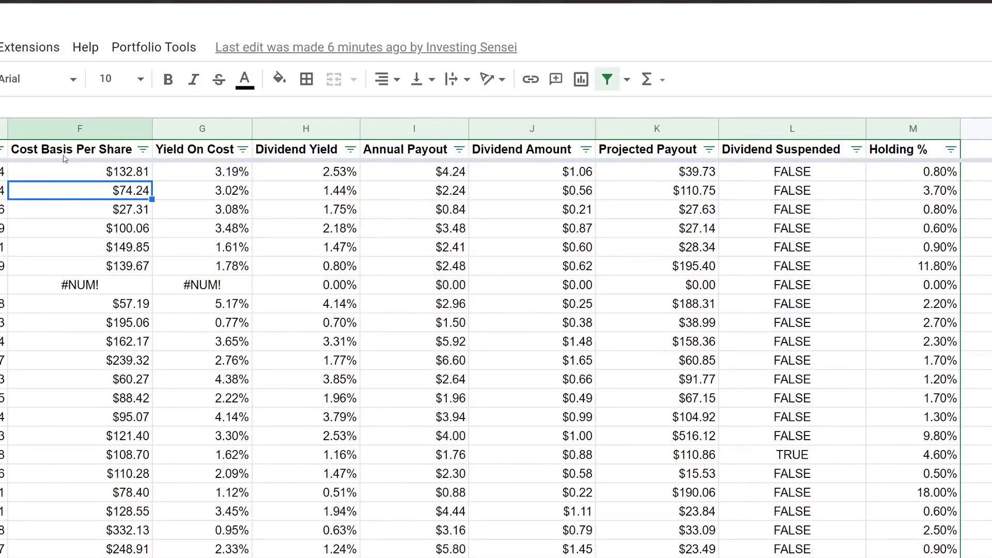
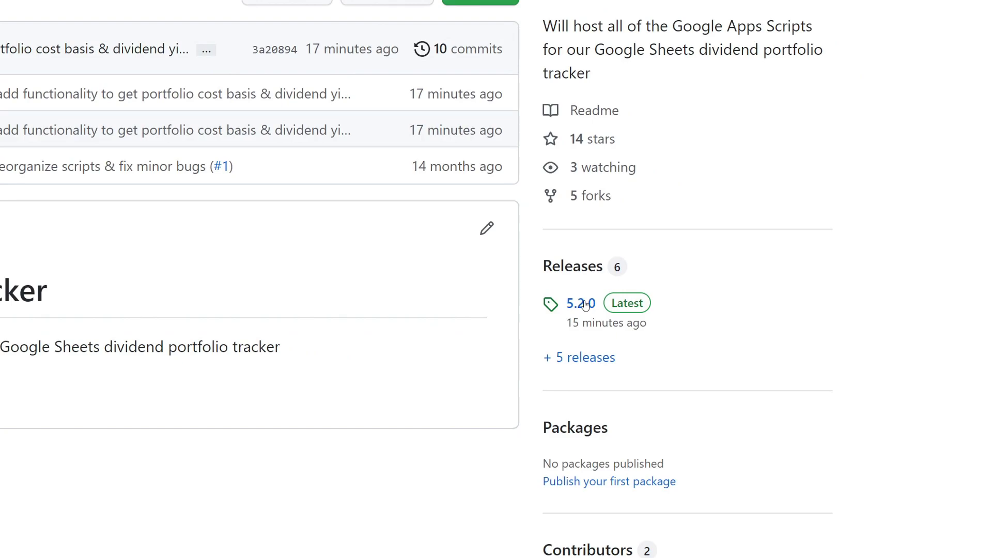
Open release 5.2.0 of the portfolio tracker repository on GitHub and read through its release notes.
{"action": "left_click", "coordinate": [584, 304]}
{"action": "scroll", "coordinate": [100, 27], "scroll_direction": "down", "scroll_amount": 2}
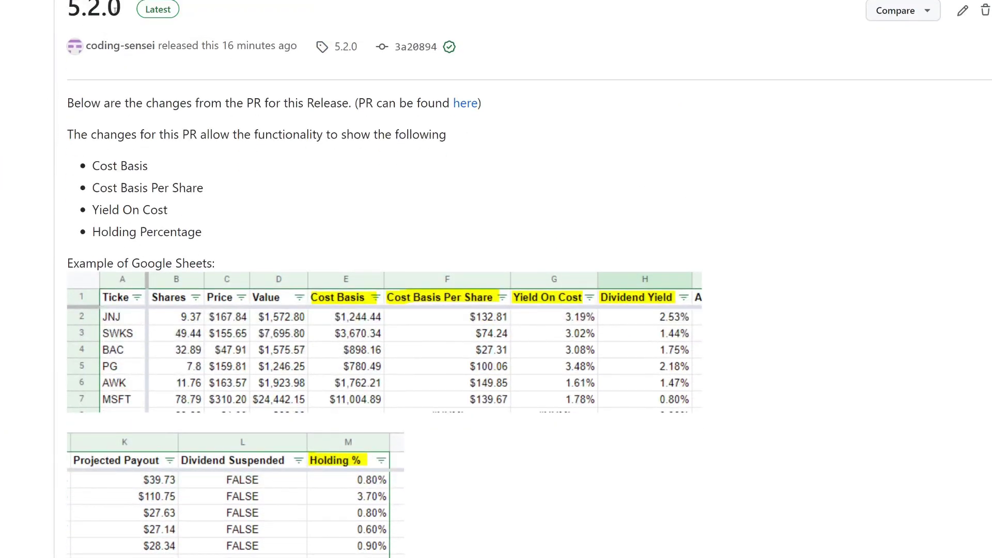
{"action": "scroll", "coordinate": [324, 267], "scroll_direction": "down", "scroll_amount": 2}
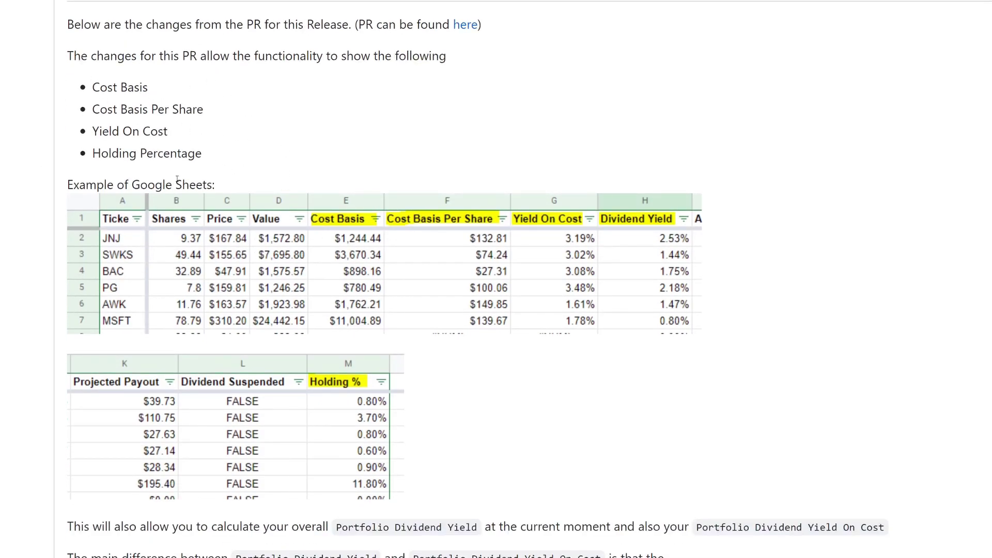
{"action": "scroll", "coordinate": [493, 284], "scroll_direction": "down", "scroll_amount": 5}
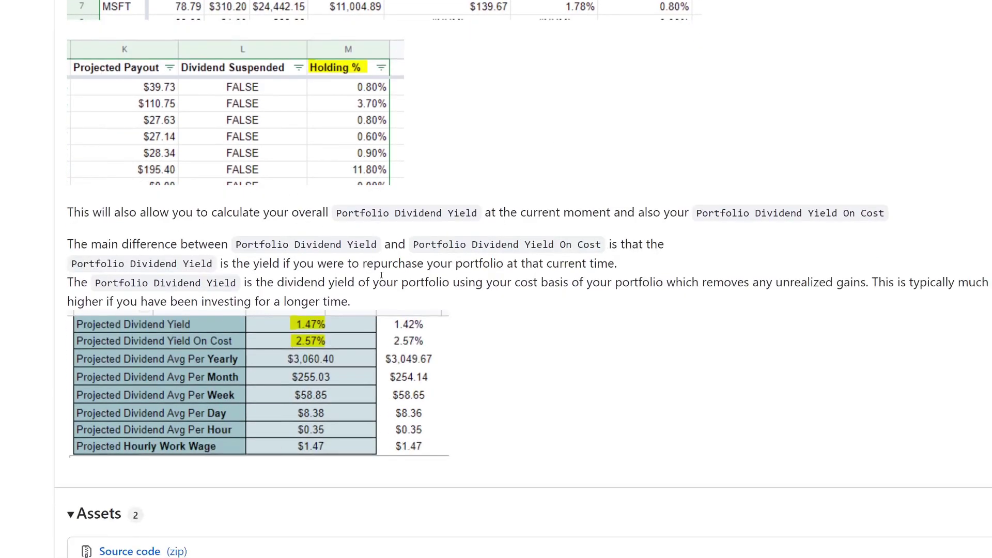
{"action": "scroll", "coordinate": [381, 274], "scroll_direction": "up", "scroll_amount": 3}
{"action": "scroll", "coordinate": [579, 299], "scroll_direction": "up", "scroll_amount": 3}
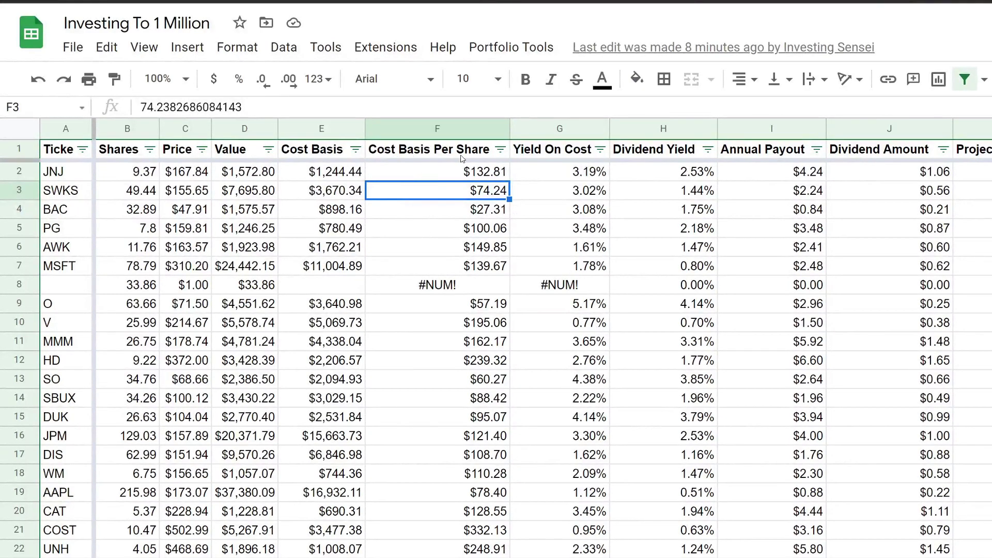
Run the Update Portfolio Holdings script in the Investing To 1 Million spreadsheet.
{"action": "left_click", "coordinate": [497, 46]}
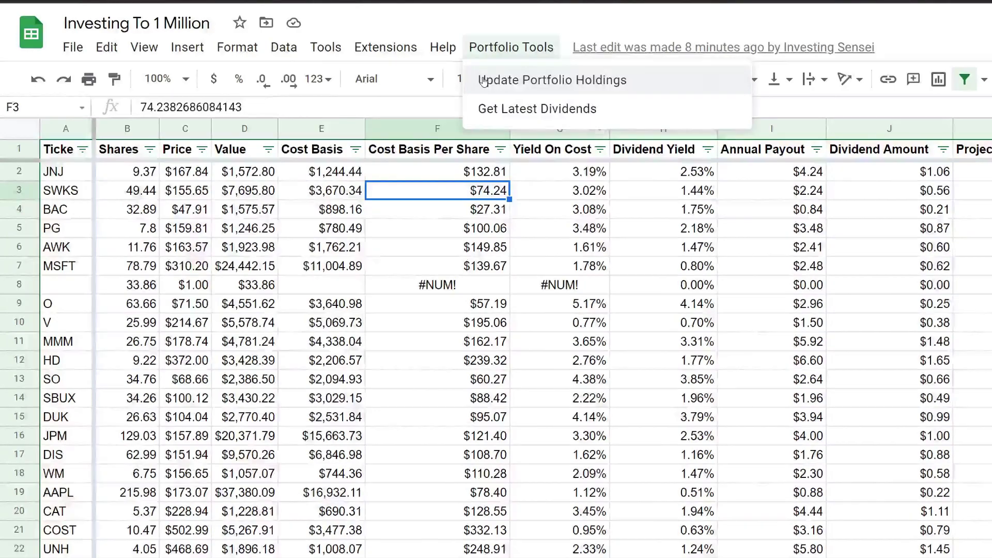
{"action": "left_click", "coordinate": [483, 81]}
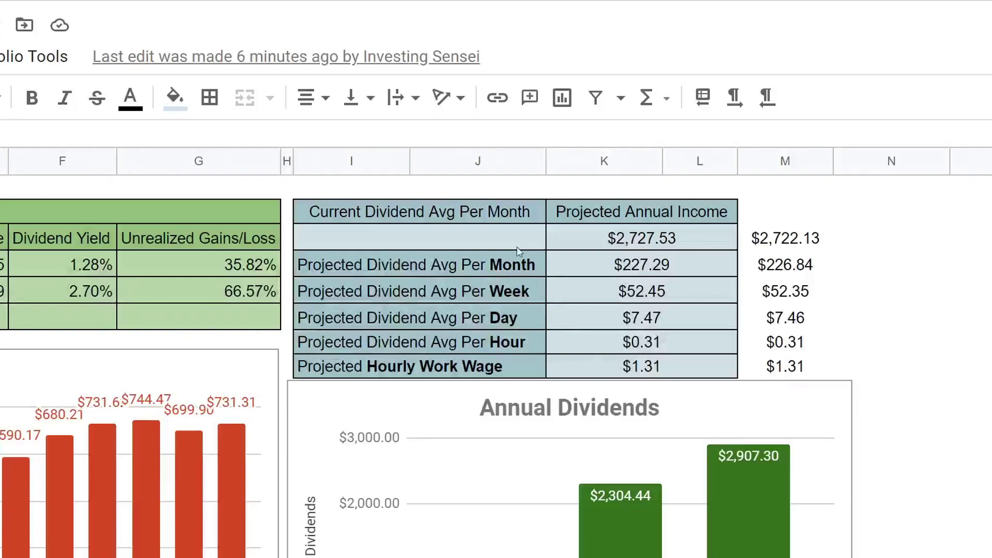
Review the dividend summary in the "Before Dividend Yield Cost Script" spreadsheet copy and open that spreadsheet's Apps Script project.
{"action": "left_click_drag", "start_coordinate": [398, 206], "coordinate": [799, 381]}
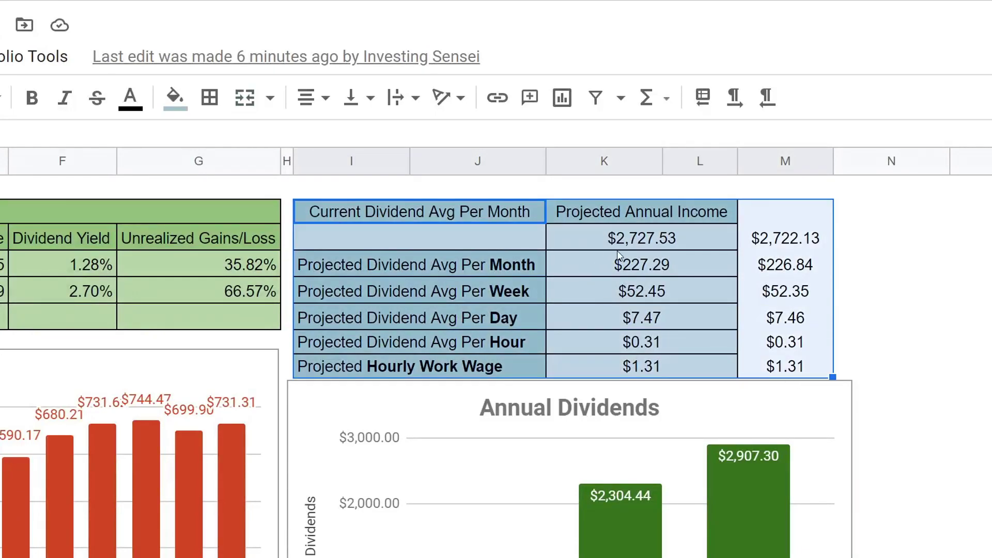
{"action": "left_click", "coordinate": [620, 254]}
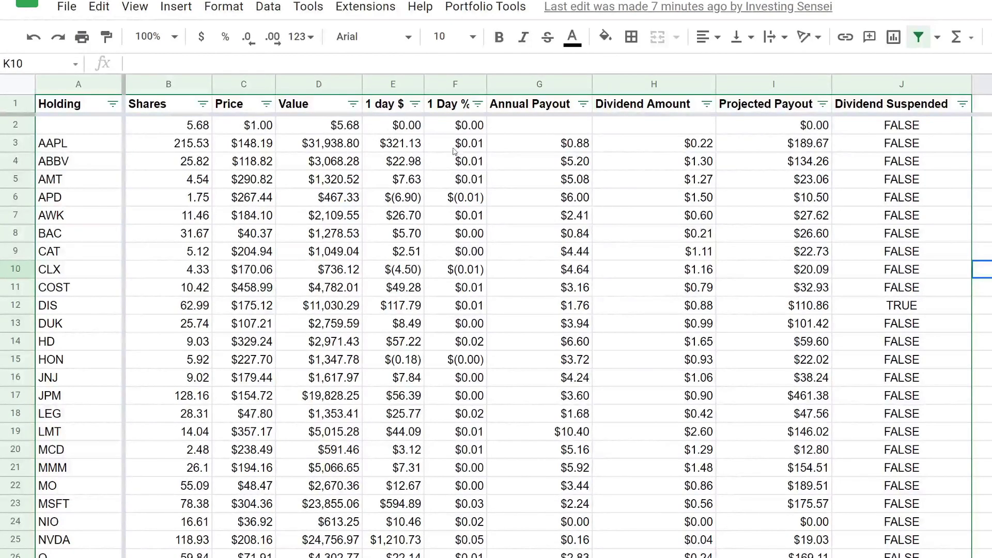
{"action": "left_click", "coordinate": [309, 7]}
{"action": "mouse_move", "coordinate": [397, 8]}
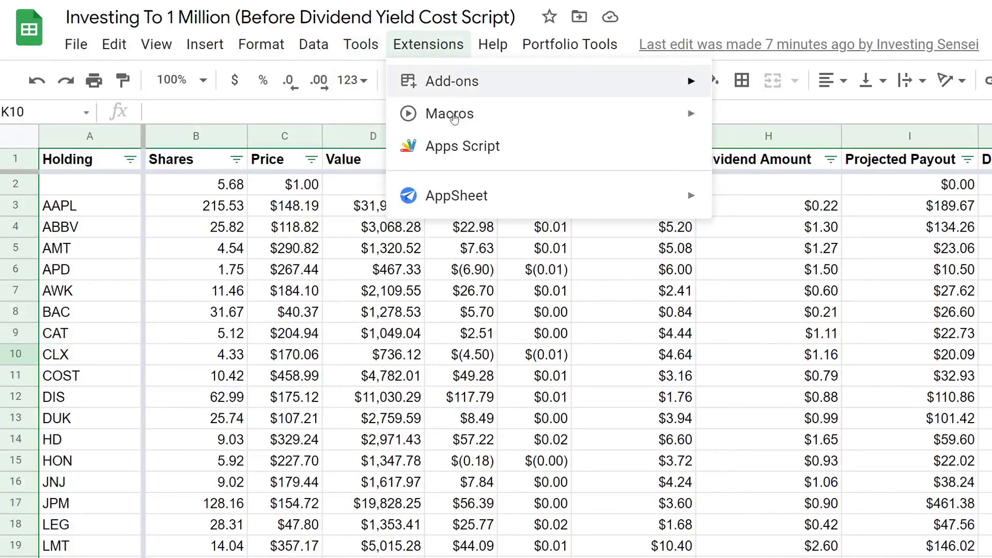
{"action": "mouse_move", "coordinate": [447, 200]}
{"action": "left_click", "coordinate": [445, 149]}
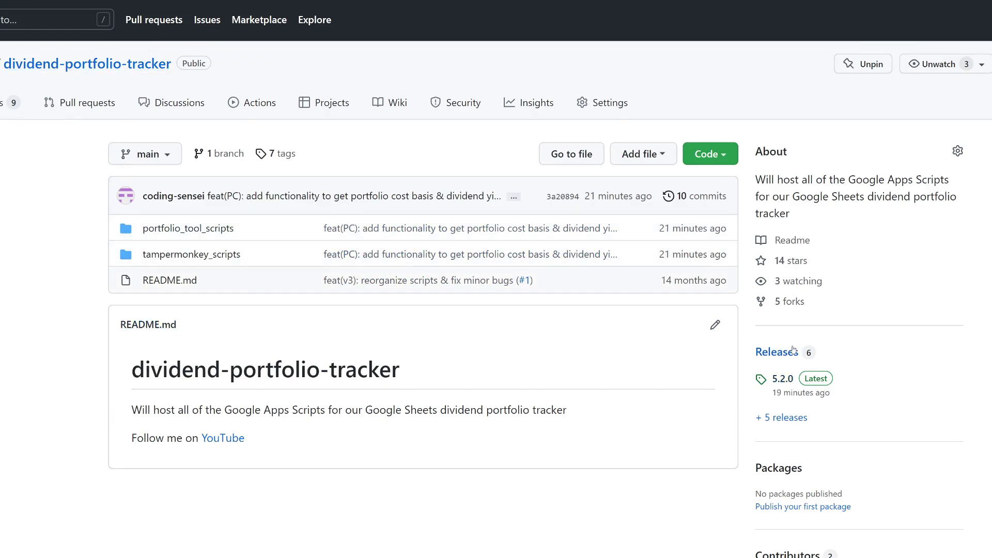
In the dividend-portfolio-tracker GitHub repository, open populate_holdings.gs from the portfolio_tool_scripts folder at release tag 5.2.0.
{"action": "left_click", "coordinate": [772, 354]}
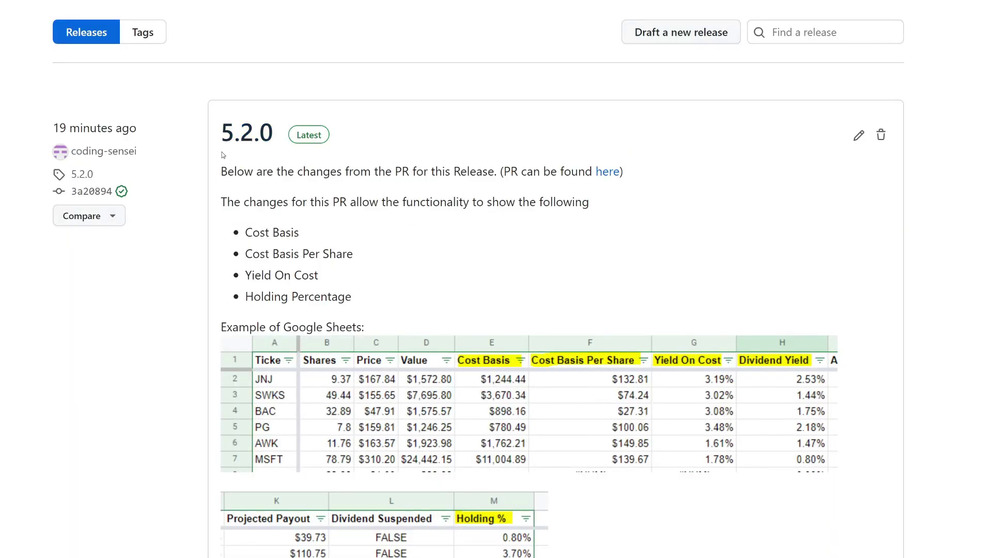
{"action": "left_click", "coordinate": [82, 175]}
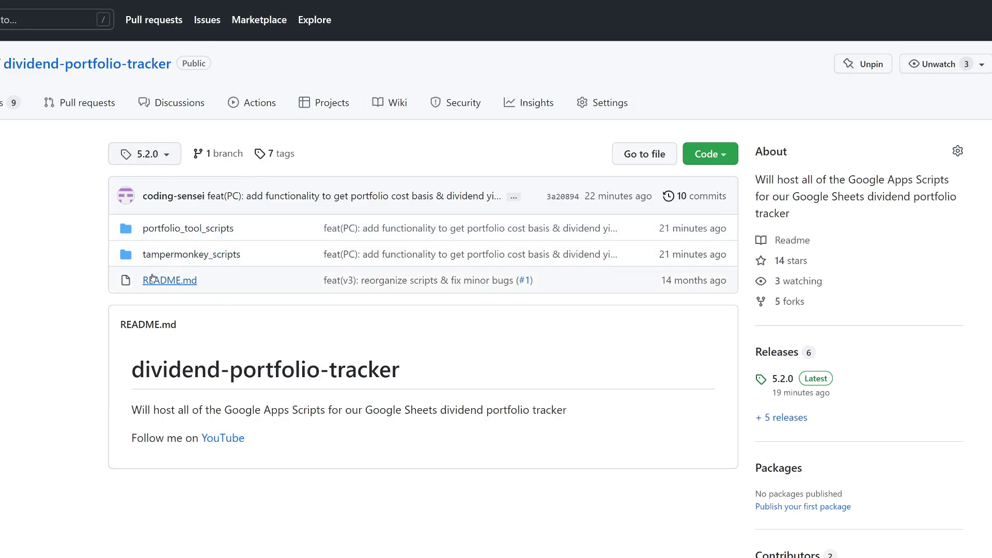
{"action": "left_click", "coordinate": [187, 231]}
{"action": "scroll", "coordinate": [191, 263], "scroll_direction": "down", "scroll_amount": 1}
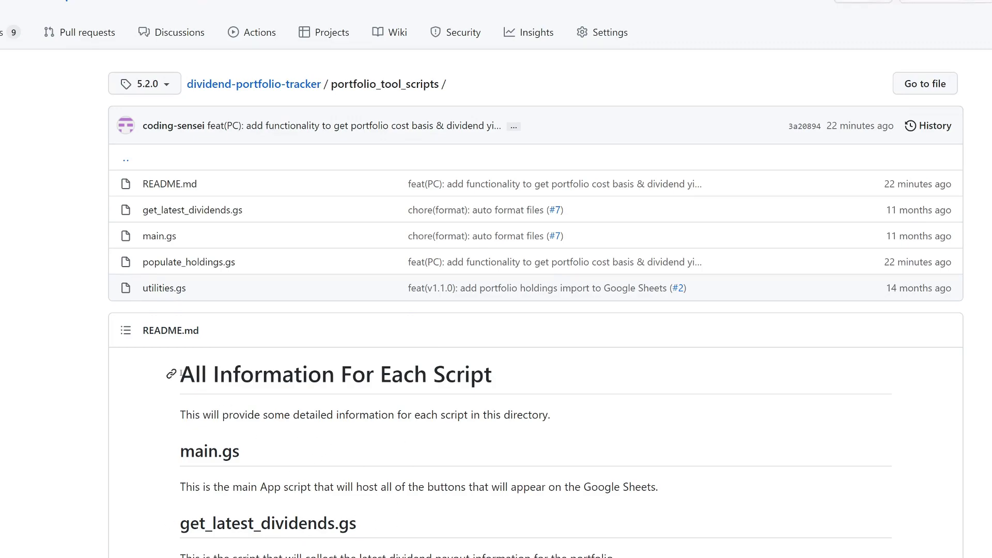
{"action": "left_click", "coordinate": [168, 263]}
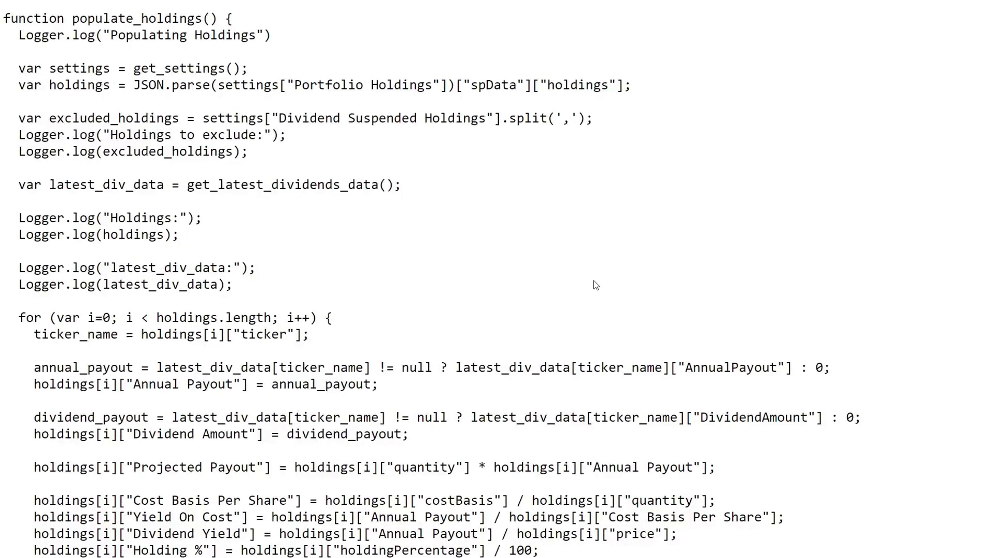
Copy the entire raw source code of the populate_holdings script.
{"action": "key", "text": "ctrl+a"}
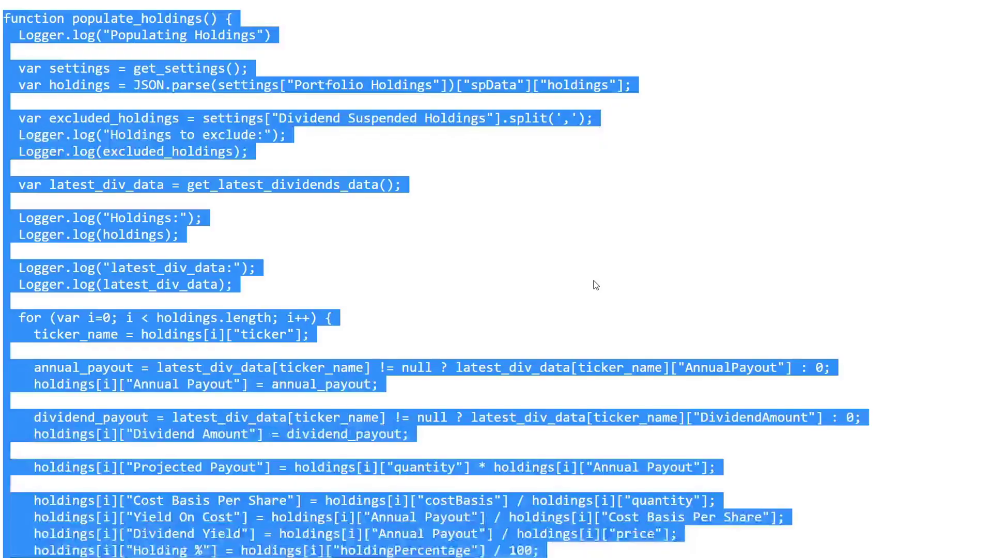
{"action": "right_click", "coordinate": [437, 257]}
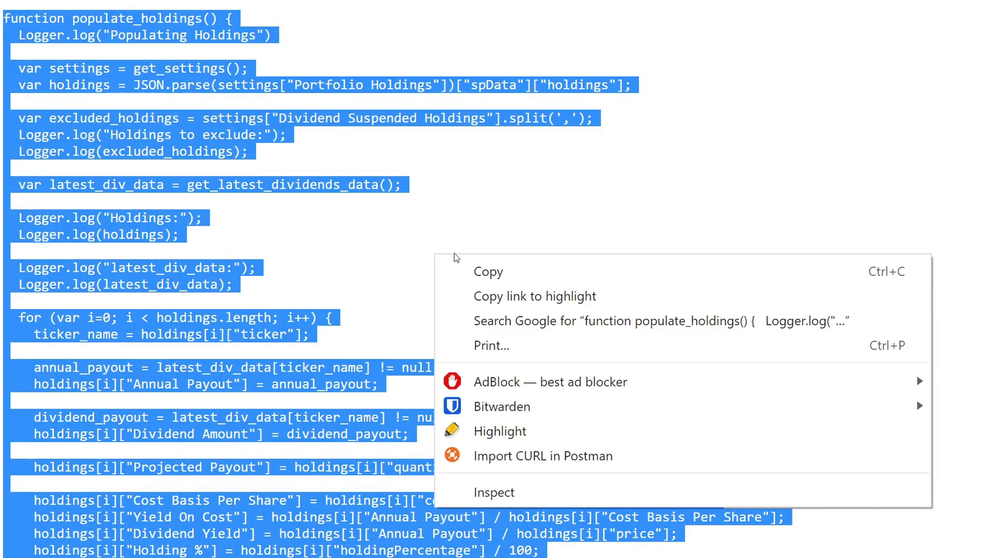
{"action": "left_click", "coordinate": [464, 273]}
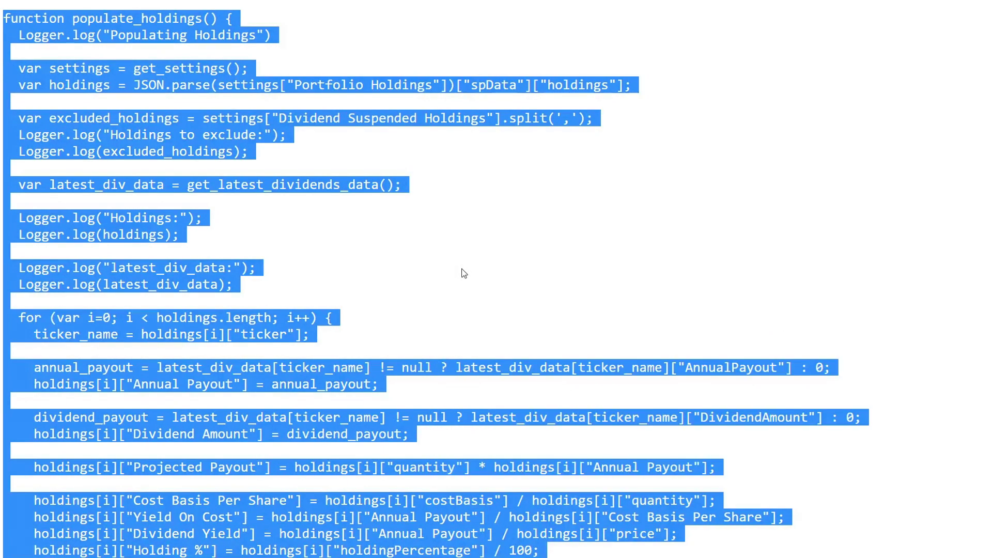
{"action": "left_click", "coordinate": [426, 251]}
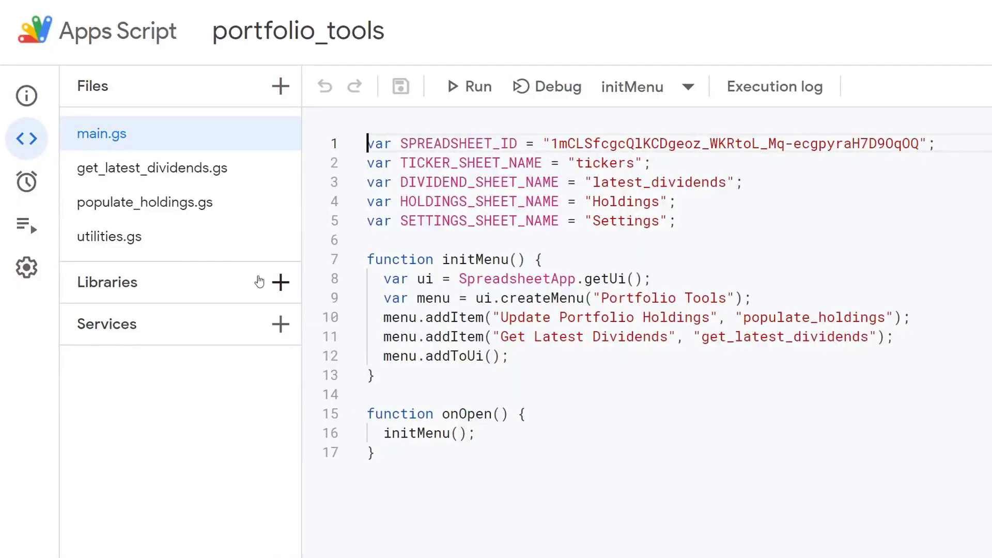
Replace all code in populate_holdings.gs of the portfolio_tools project with the copied release 5.2.0 source and save the file.
{"action": "left_click", "coordinate": [119, 212]}
{"action": "left_click", "coordinate": [612, 297]}
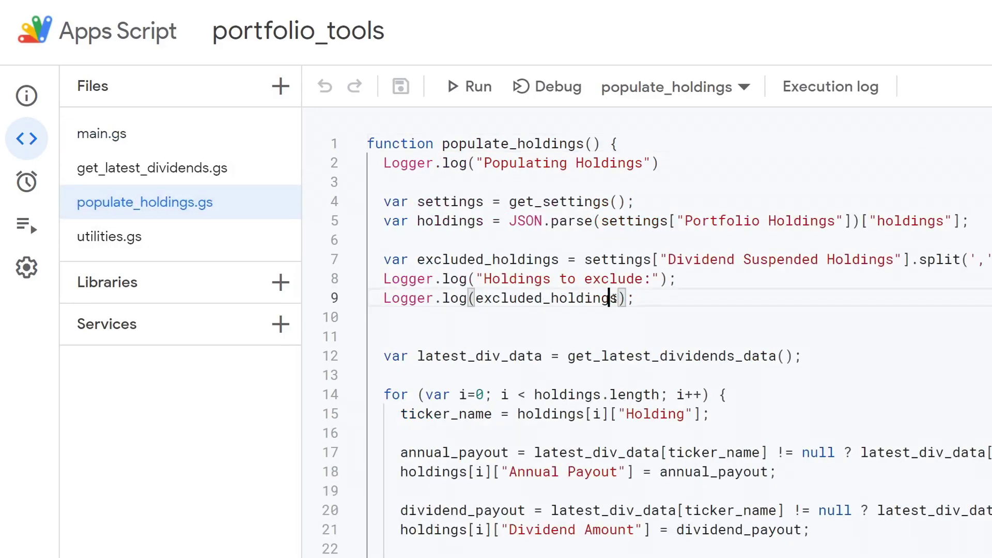
{"action": "key", "text": "ctrl+a"}
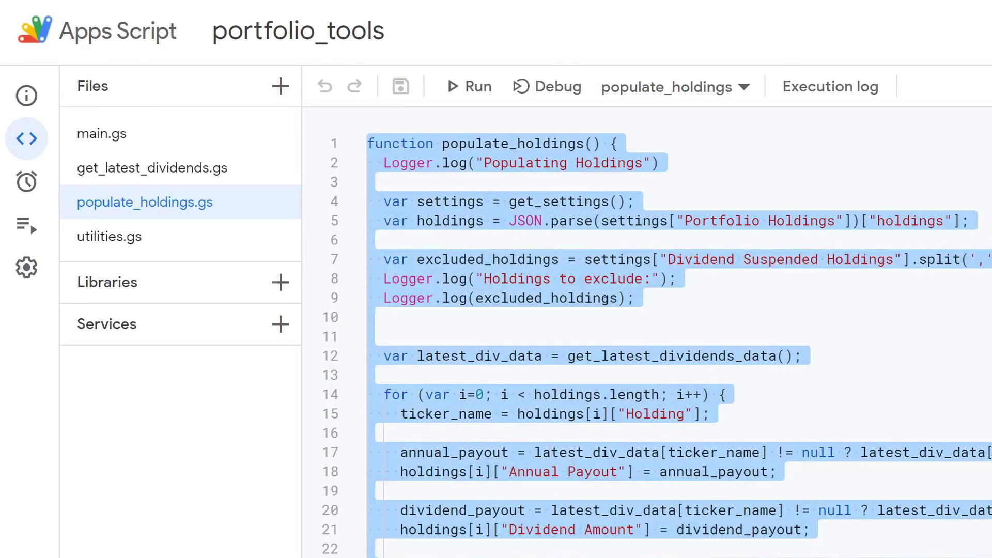
{"action": "key", "text": "BackSpace"}
{"action": "right_click", "coordinate": [456, 187]}
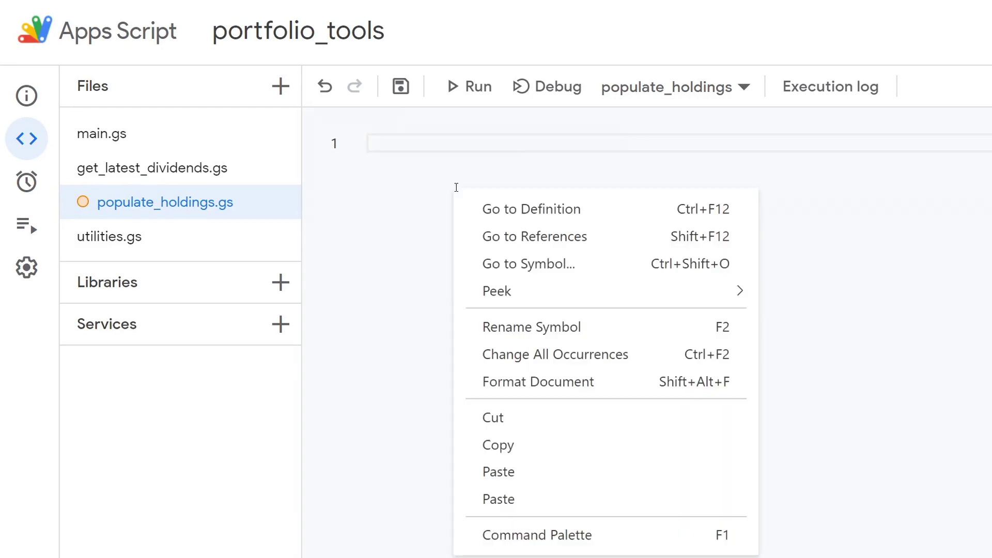
{"action": "left_click", "coordinate": [467, 465]}
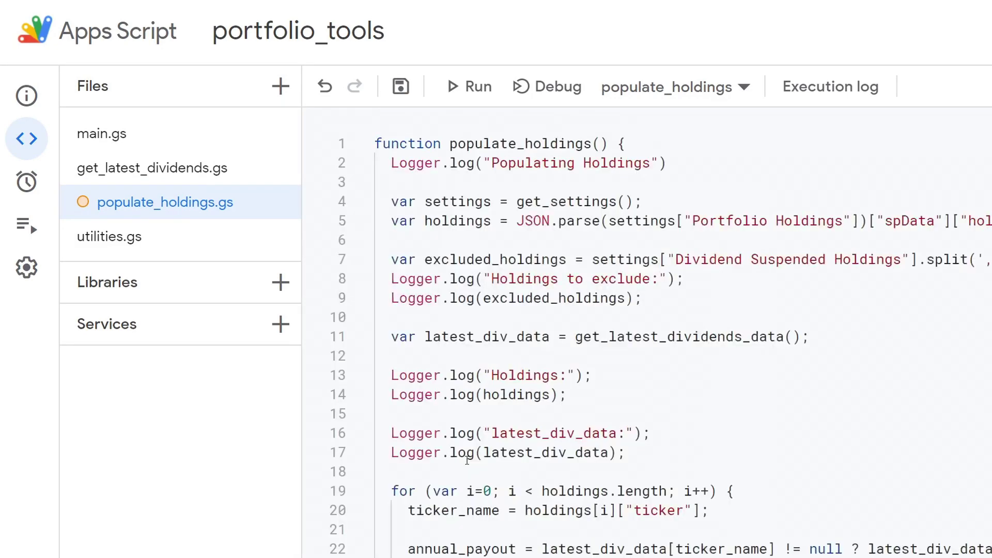
{"action": "left_click", "coordinate": [725, 401]}
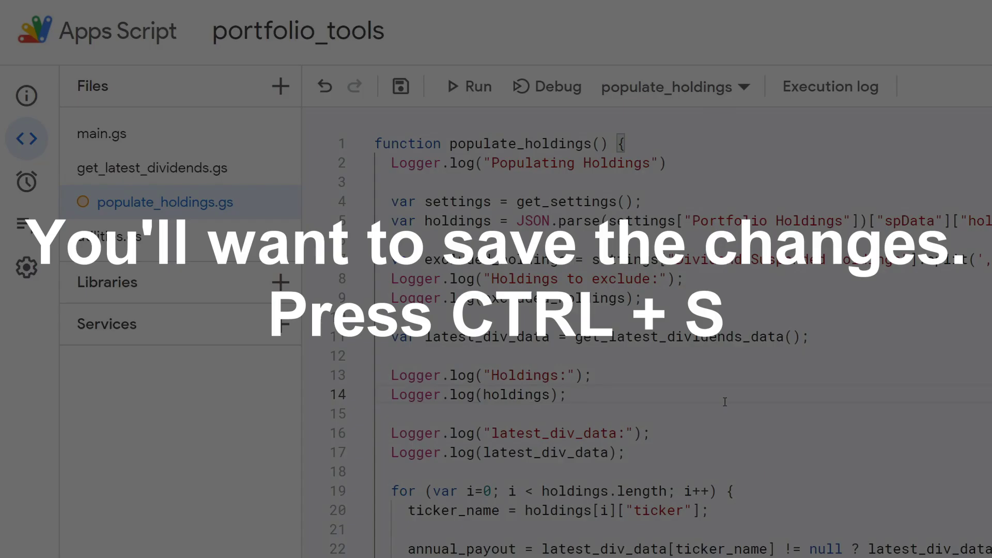
{"action": "key", "text": "ctrl+s"}
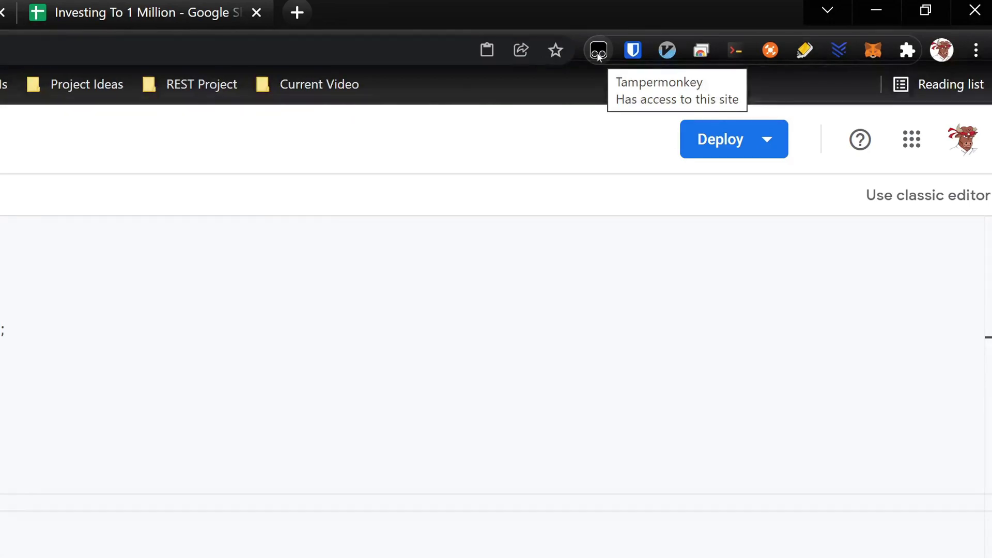
Open the Personal Capital Holdings Getter script from the Tampermonkey dashboard and delete all of its existing code.
{"action": "left_click", "coordinate": [598, 51]}
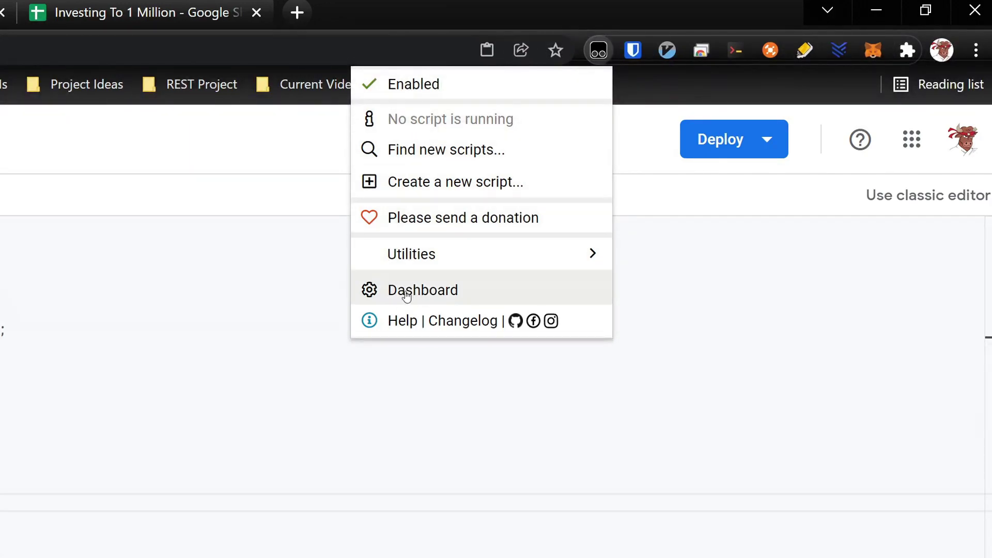
{"action": "left_click", "coordinate": [422, 299]}
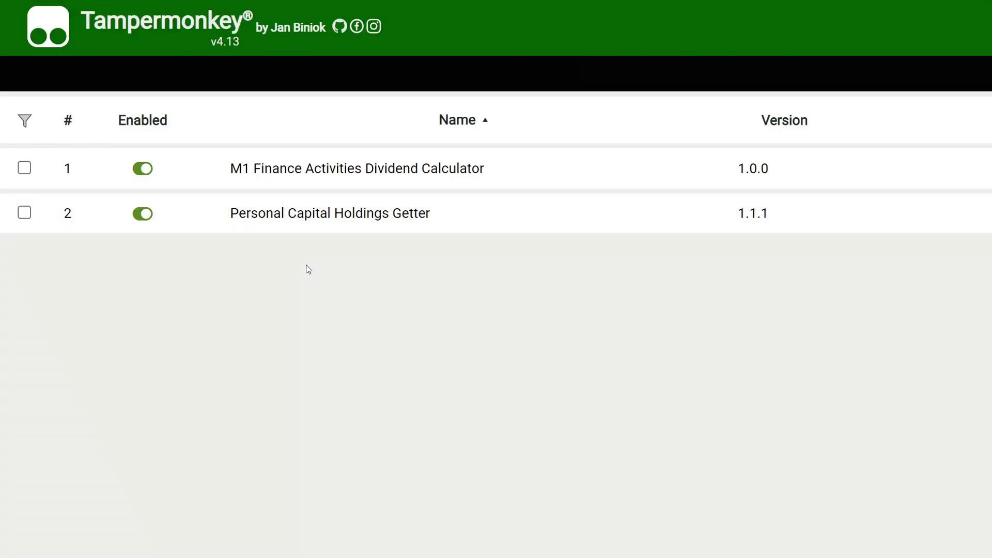
{"action": "left_click", "coordinate": [314, 213]}
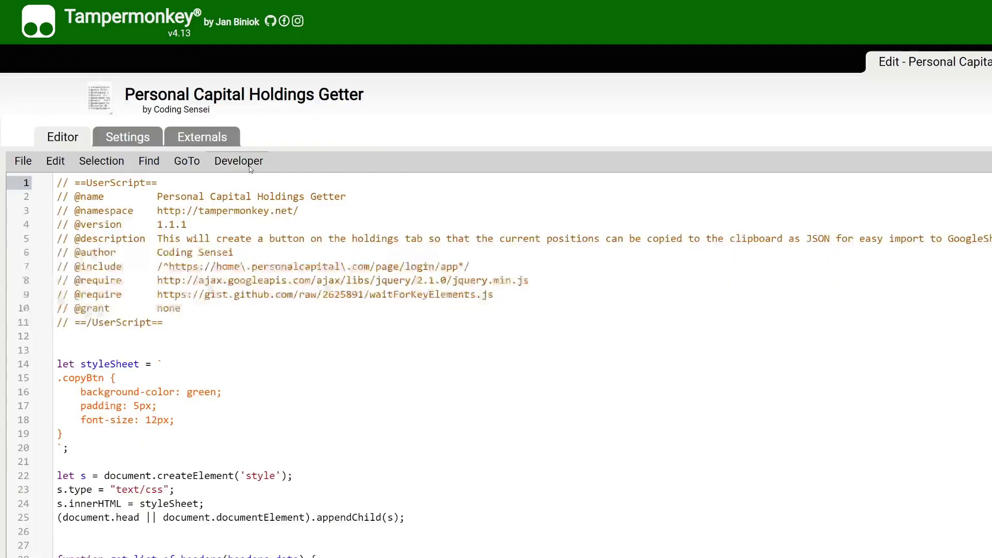
{"action": "left_click", "coordinate": [400, 451]}
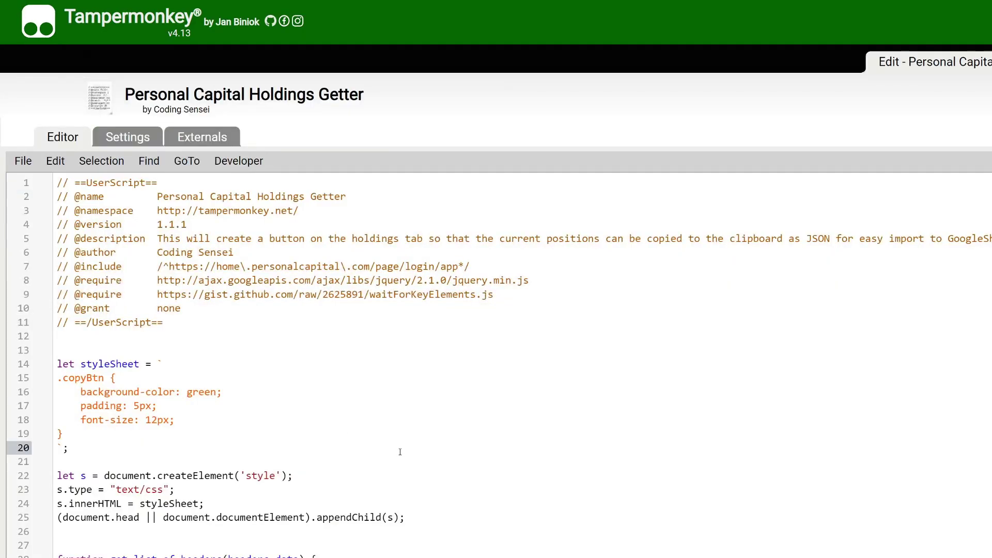
{"action": "key", "text": "ctrl+a"}
{"action": "key", "text": "BackSpace"}
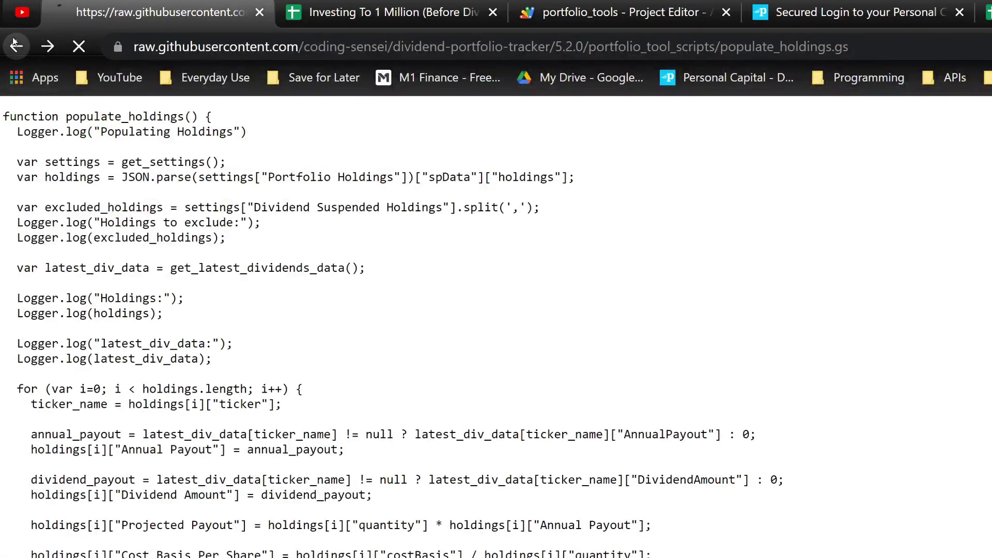
In the GitHub repository at tag 5.2.0, open personal_capital_brokerage_holdings_getter.js from the tampermonkey_scripts folder.
{"action": "left_click", "coordinate": [14, 43]}
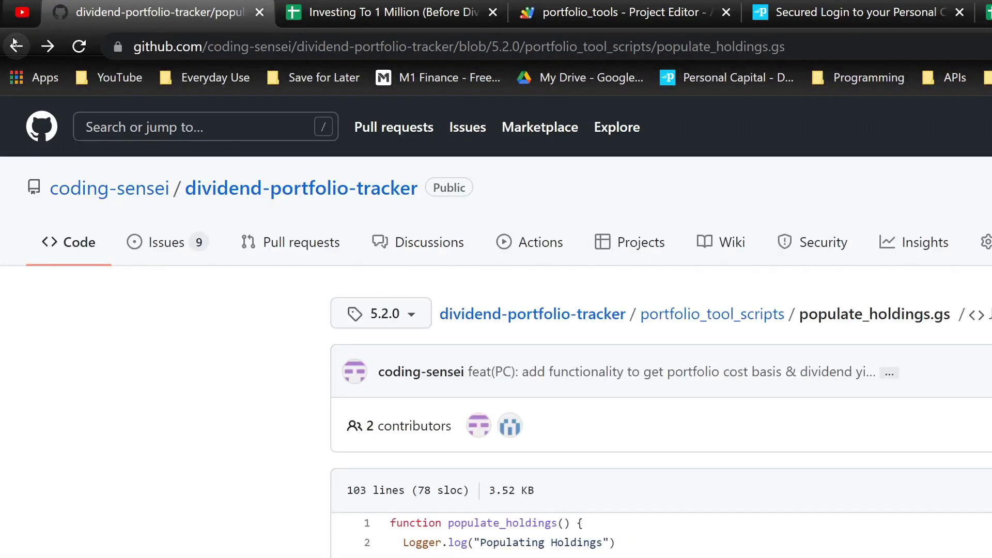
{"action": "left_click", "coordinate": [14, 47]}
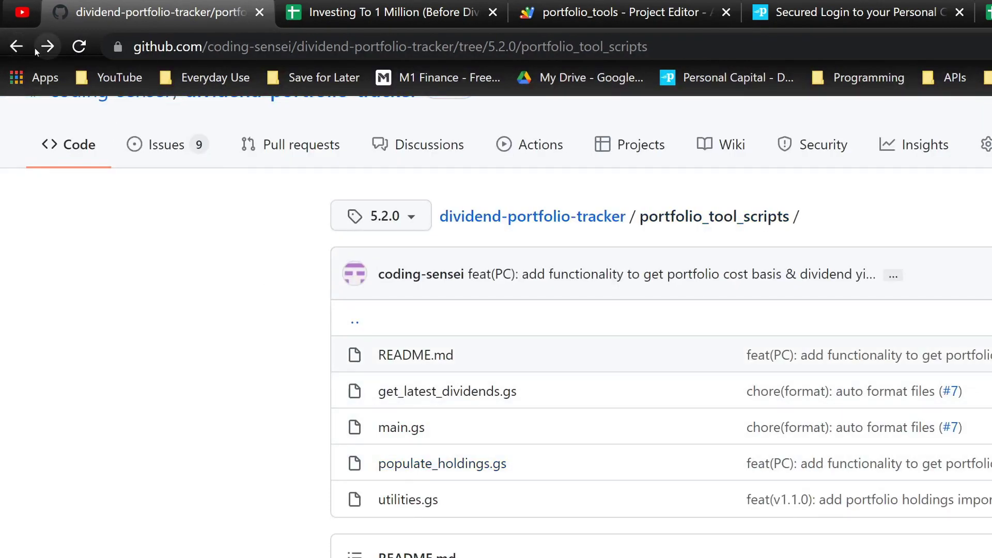
{"action": "left_click", "coordinate": [15, 48]}
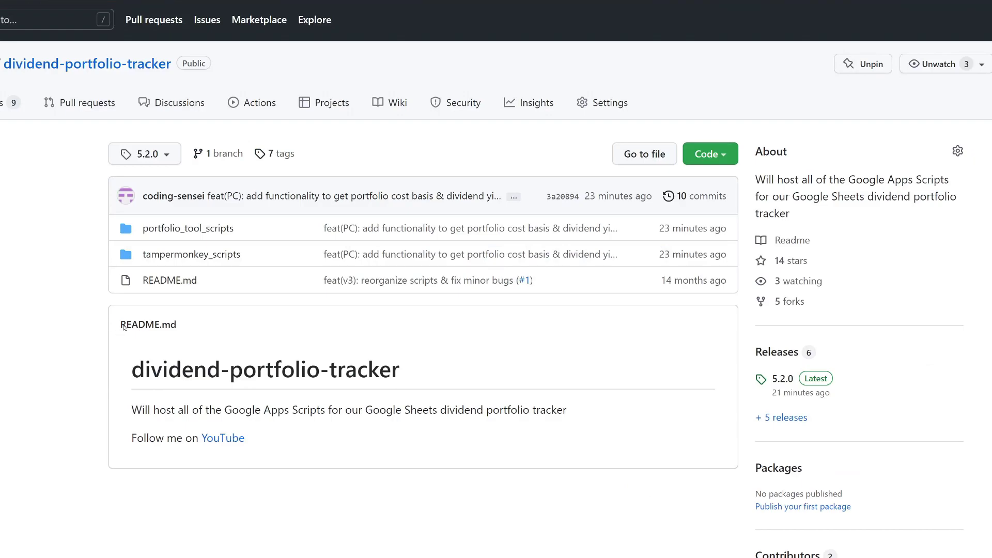
{"action": "left_click", "coordinate": [154, 255]}
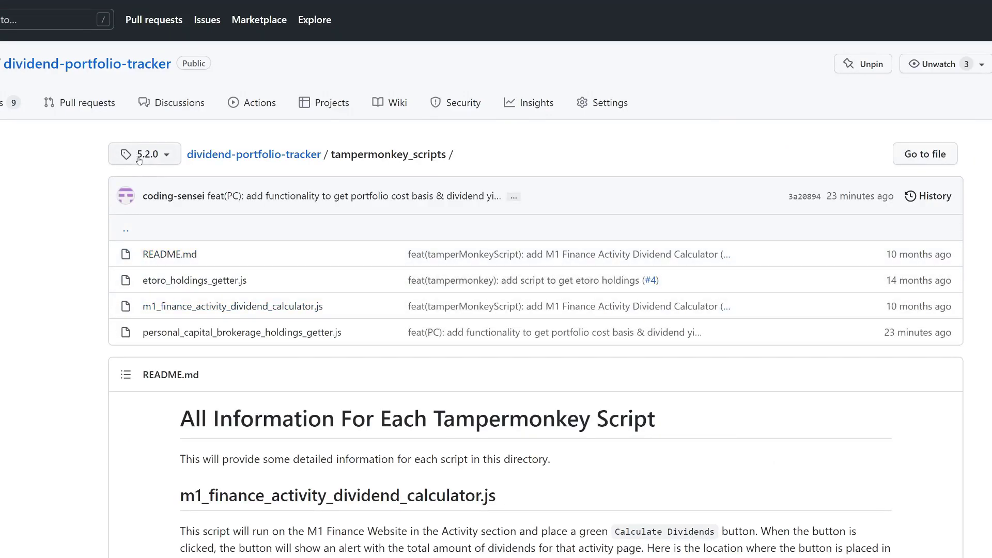
{"action": "left_click", "coordinate": [181, 333]}
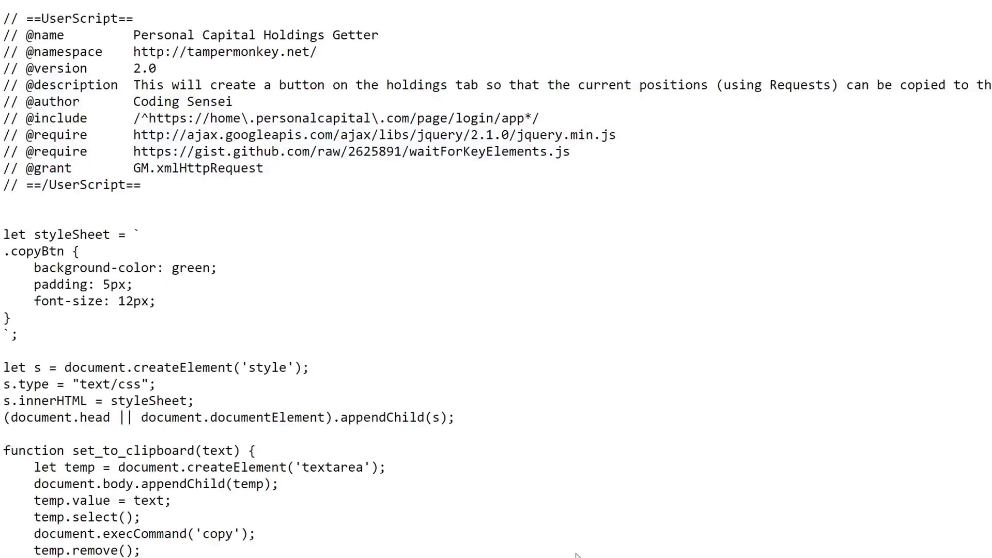
Copy the entire raw source code of the personal_capital_brokerage_holdings_getter script.
{"action": "key", "text": "ctrl+a"}
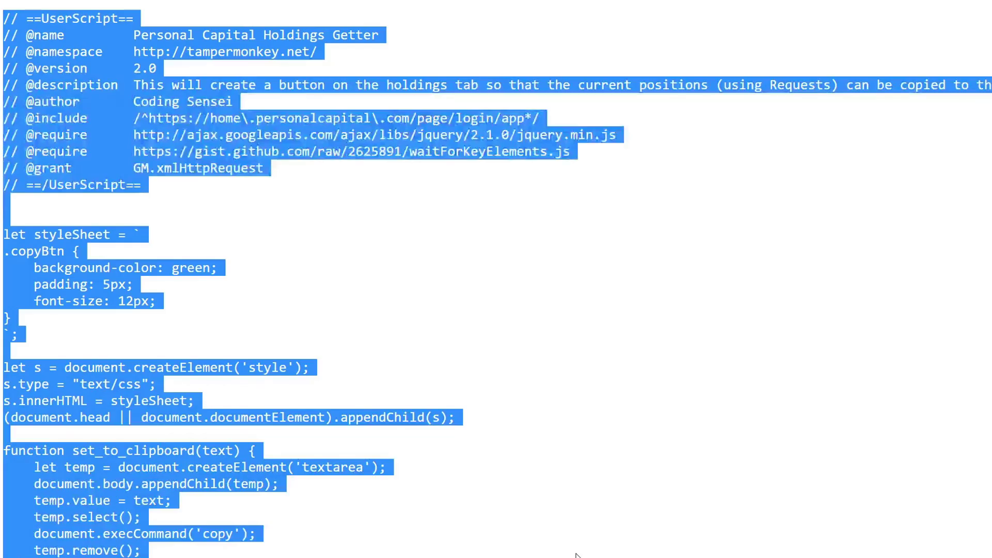
{"action": "right_click", "coordinate": [386, 292]}
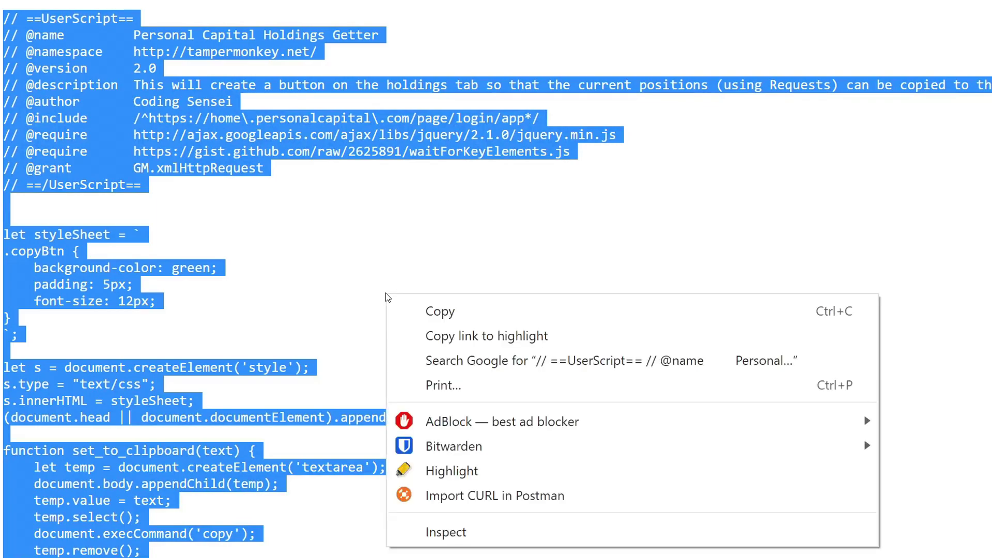
{"action": "left_click", "coordinate": [419, 303]}
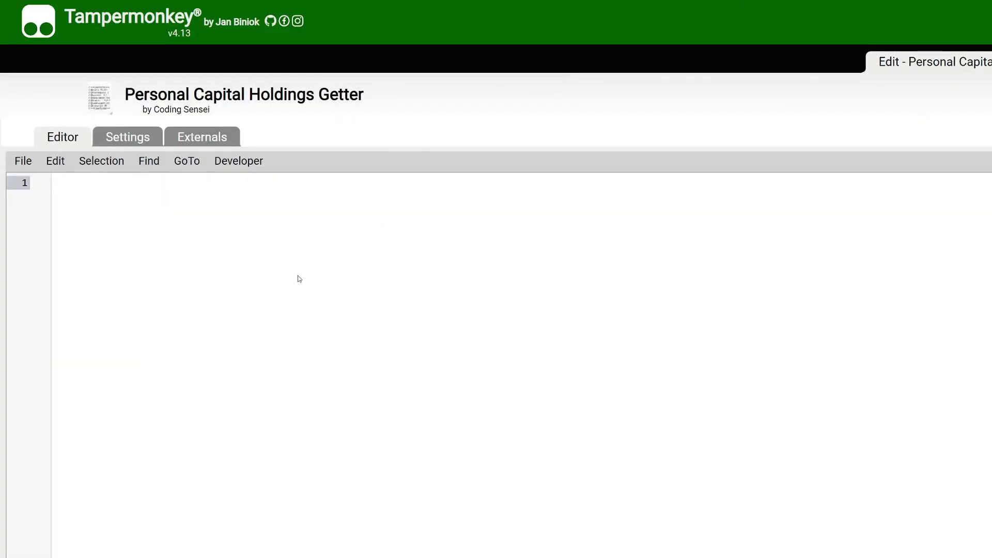
Paste the copied source as plain text into the empty Personal Capital Holdings Getter script in Tampermonkey and save it.
{"action": "right_click", "coordinate": [184, 226]}
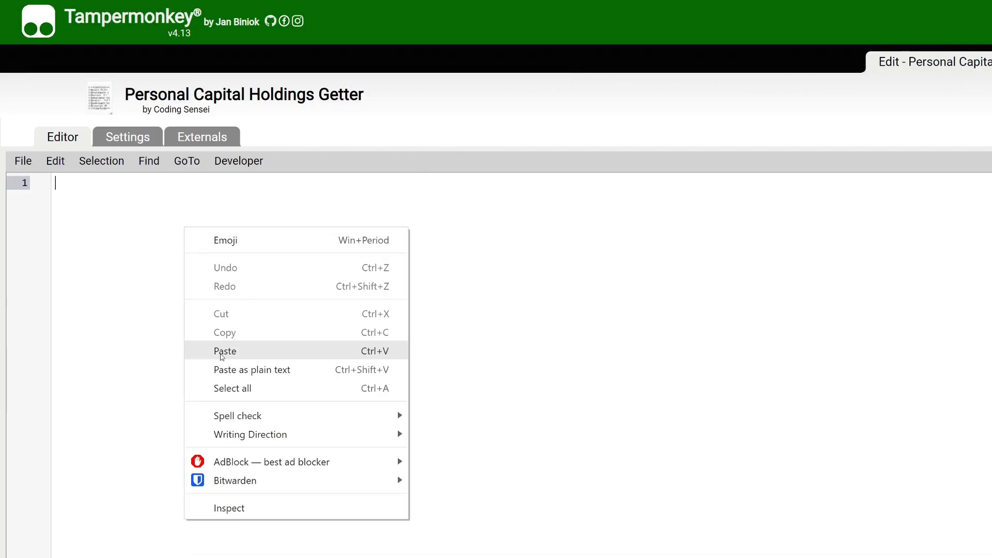
{"action": "left_click", "coordinate": [252, 369]}
{"action": "left_click", "coordinate": [360, 436]}
{"action": "key", "text": "ctrl+s"}
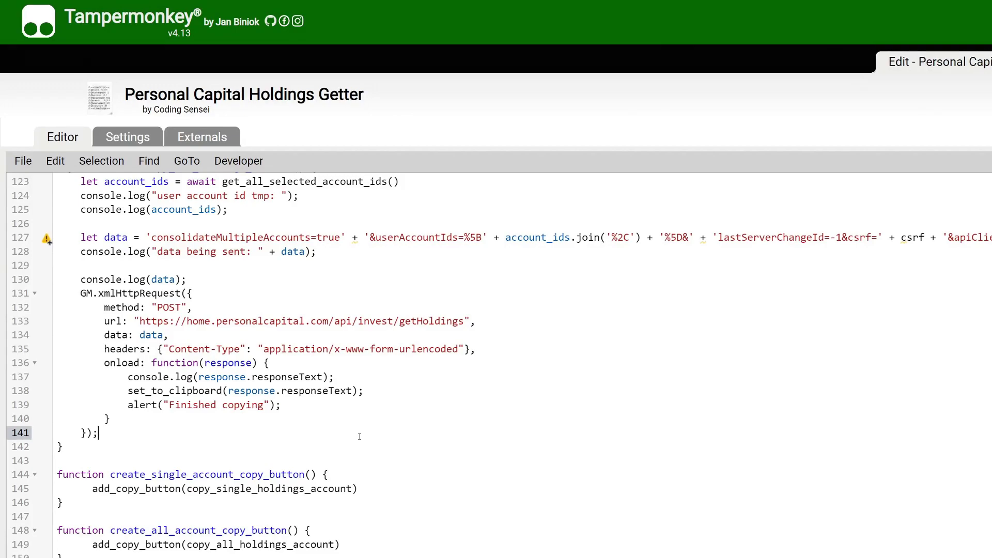
{"action": "left_click", "coordinate": [23, 162]}
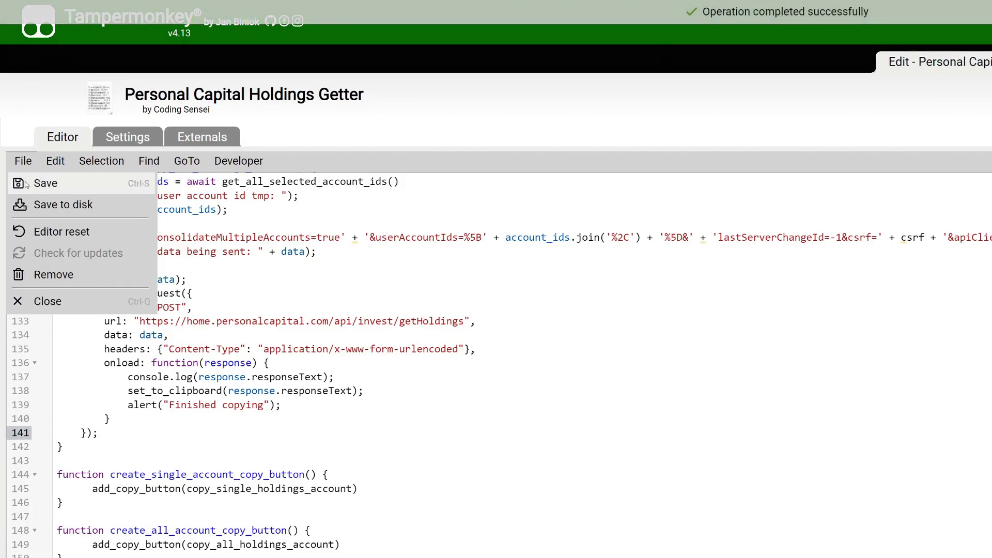
{"action": "left_click", "coordinate": [28, 184]}
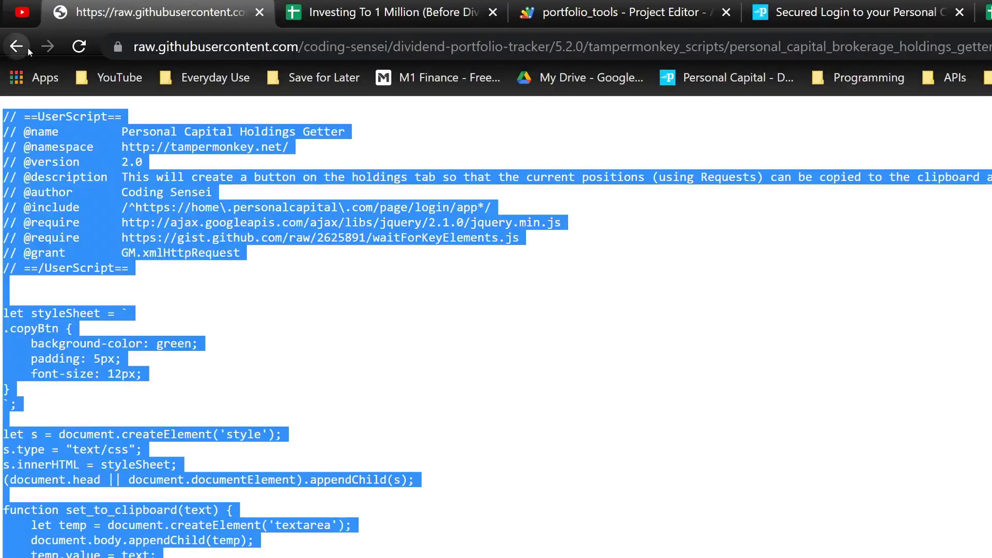
Return to the repository's portfolio_tool_scripts folder and examine the README's Google Sheet formulas for populate_holdings.gs.
{"action": "left_click", "coordinate": [28, 48]}
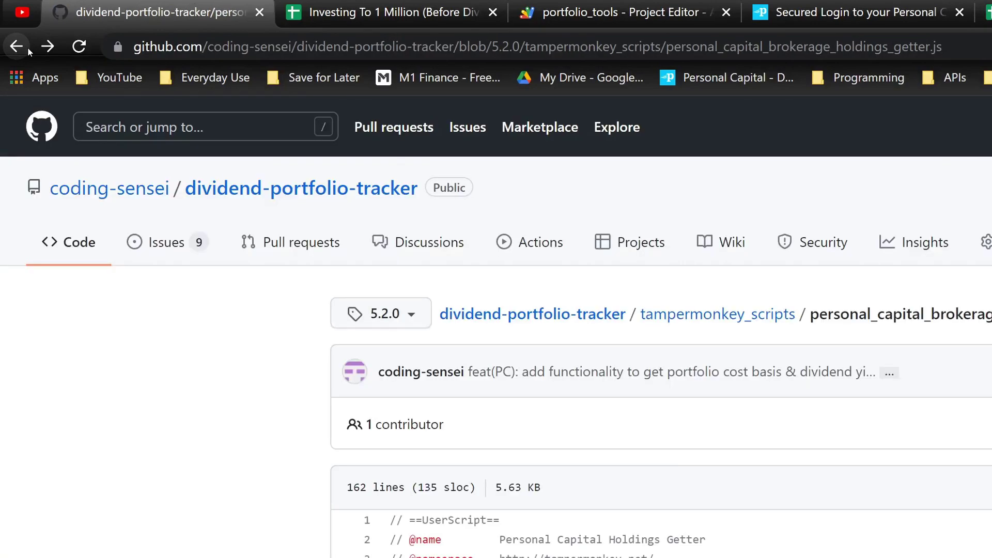
{"action": "left_click", "coordinate": [28, 48]}
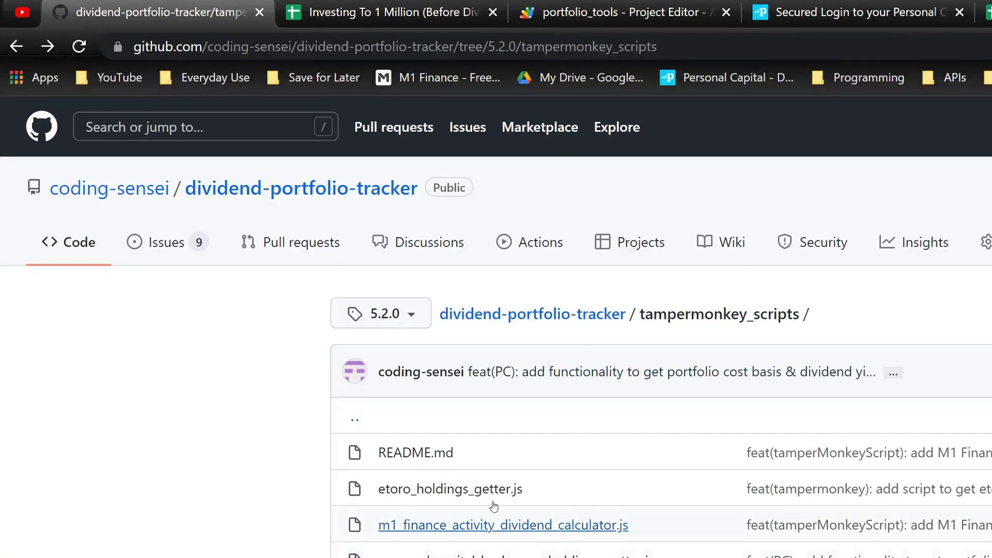
{"action": "left_click", "coordinate": [21, 47]}
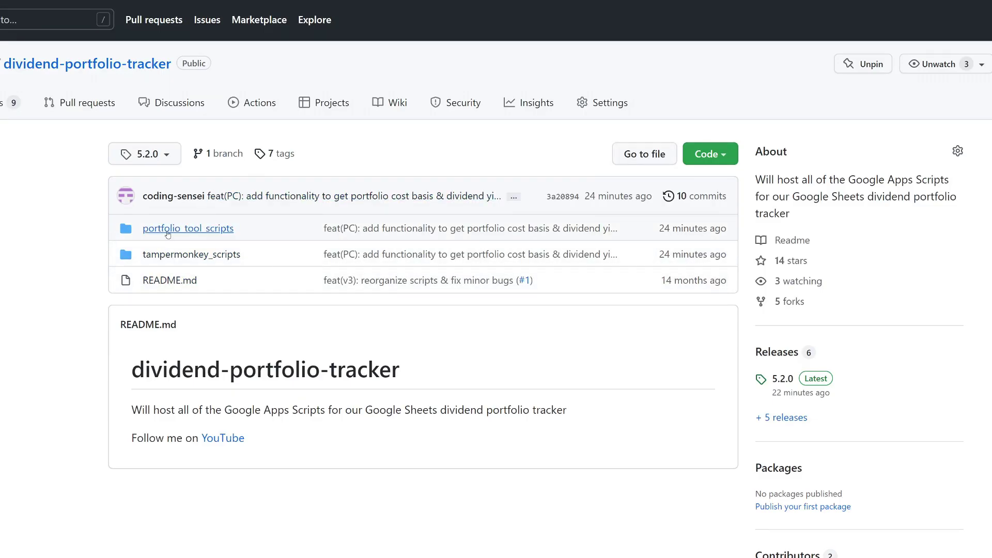
{"action": "left_click", "coordinate": [182, 228]}
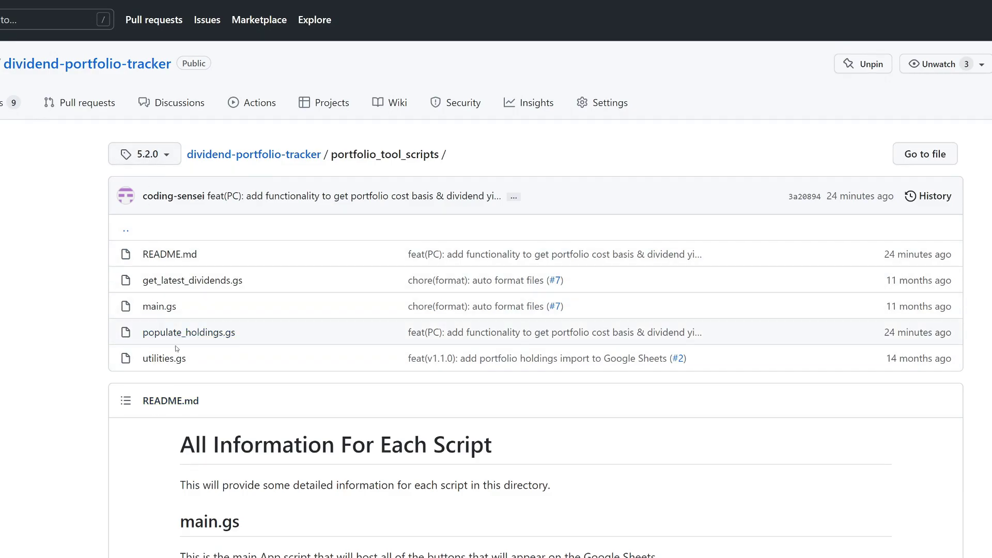
{"action": "scroll", "coordinate": [115, 376], "scroll_direction": "down", "scroll_amount": 10}
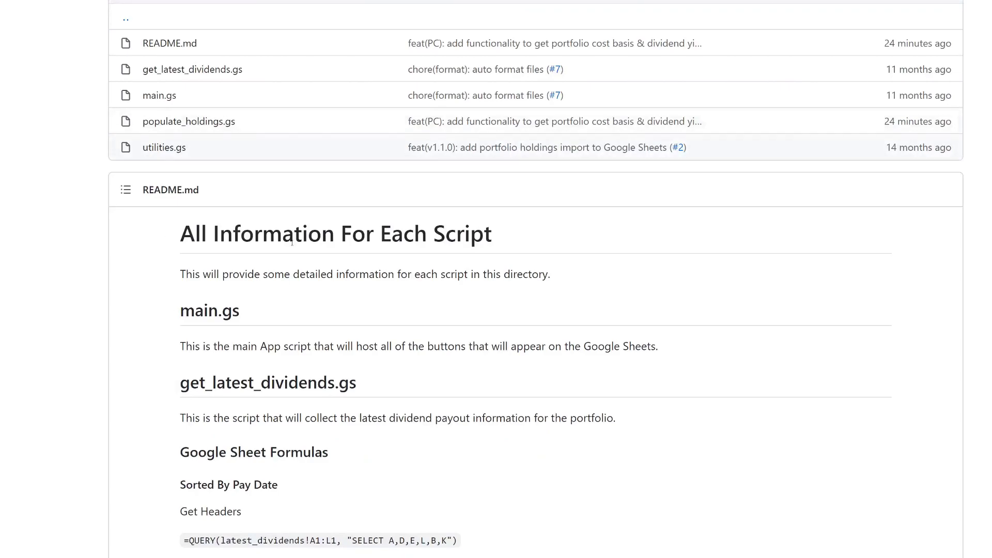
{"action": "scroll", "coordinate": [306, 302], "scroll_direction": "down", "scroll_amount": 6}
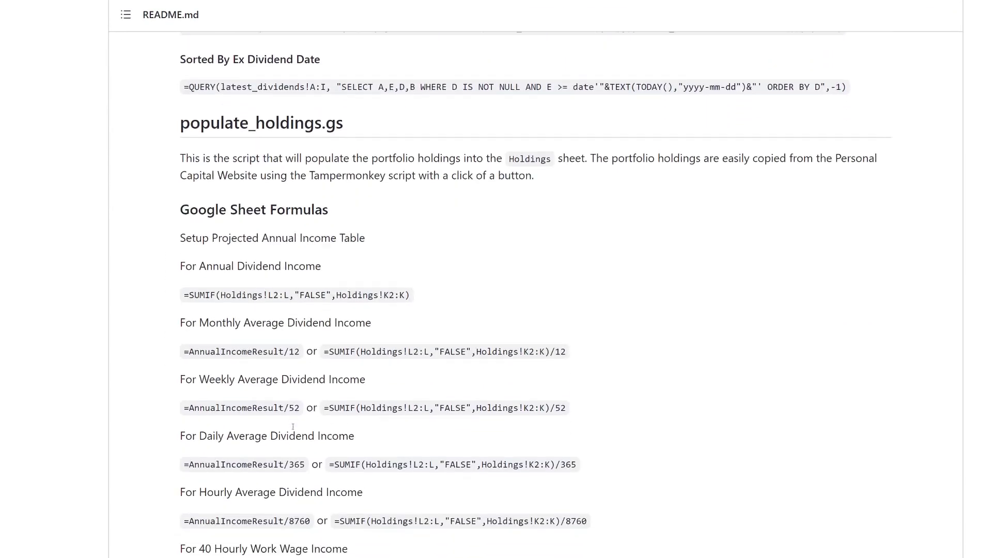
{"action": "scroll", "coordinate": [244, 392], "scroll_direction": "down", "scroll_amount": 1}
{"action": "scroll", "coordinate": [283, 352], "scroll_direction": "up", "scroll_amount": 1}
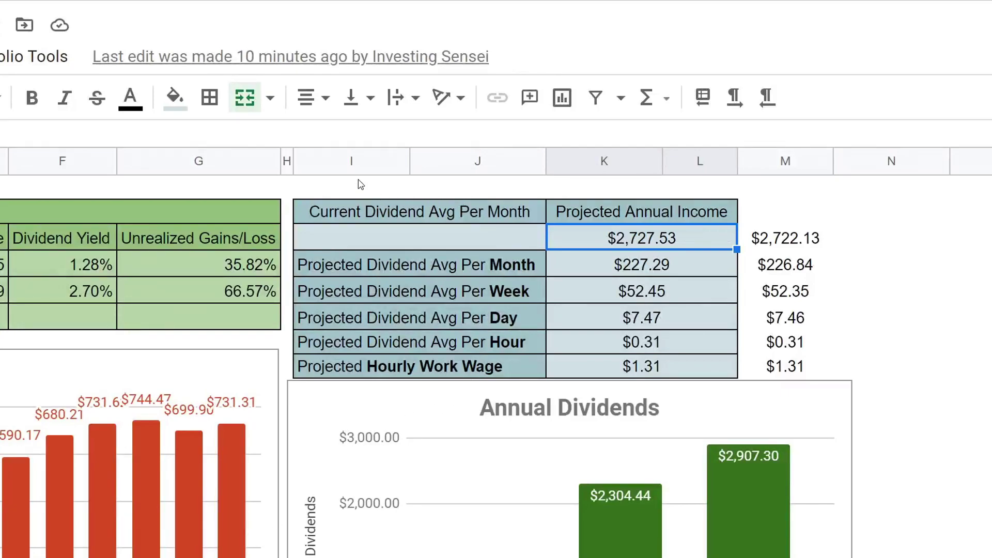
In the dividend summary spreadsheet, enter the label "Projected Dividend Yield" in the column I cell directly above "Current Dividend Avg Per Month".
{"action": "left_click", "coordinate": [340, 195]}
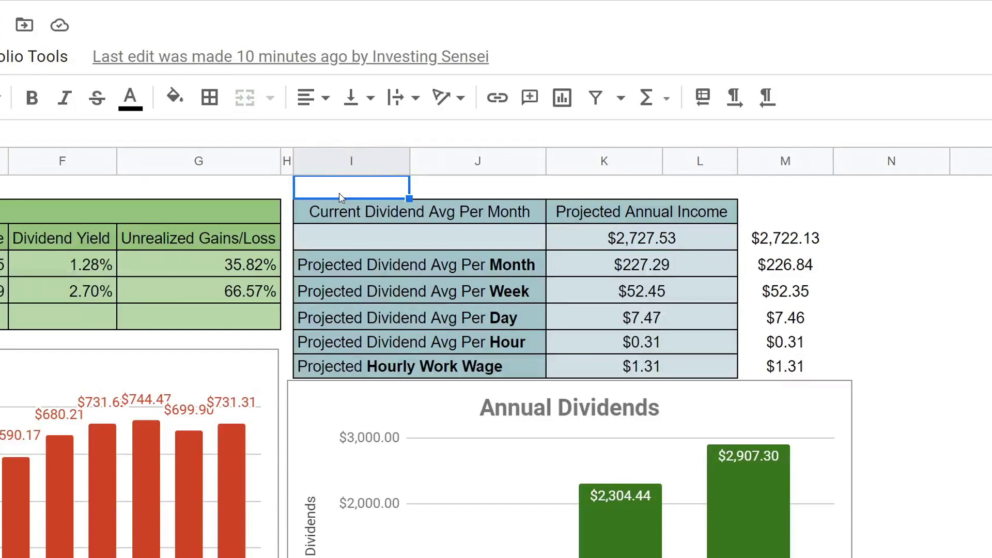
{"action": "type", "text": "Pro"}
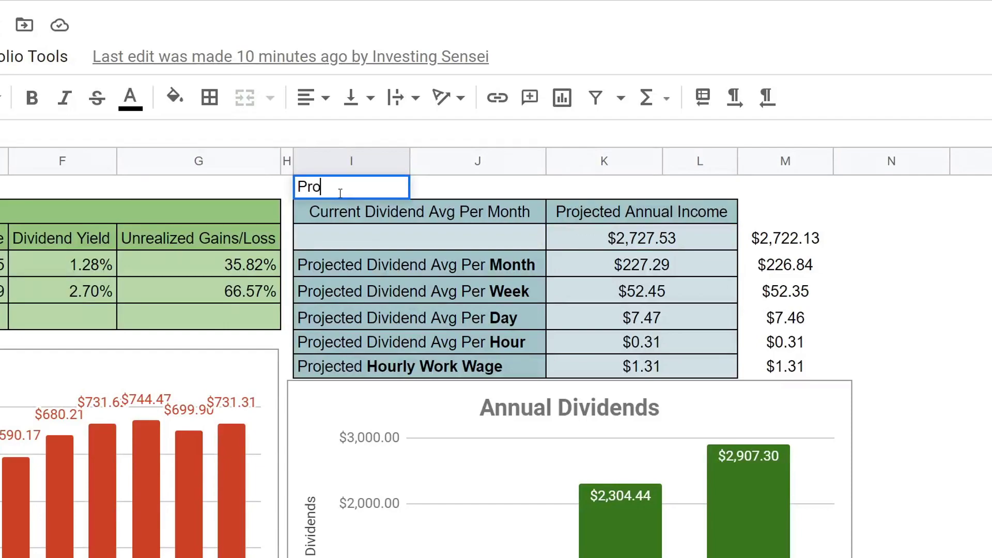
{"action": "type", "text": "jected Div"}
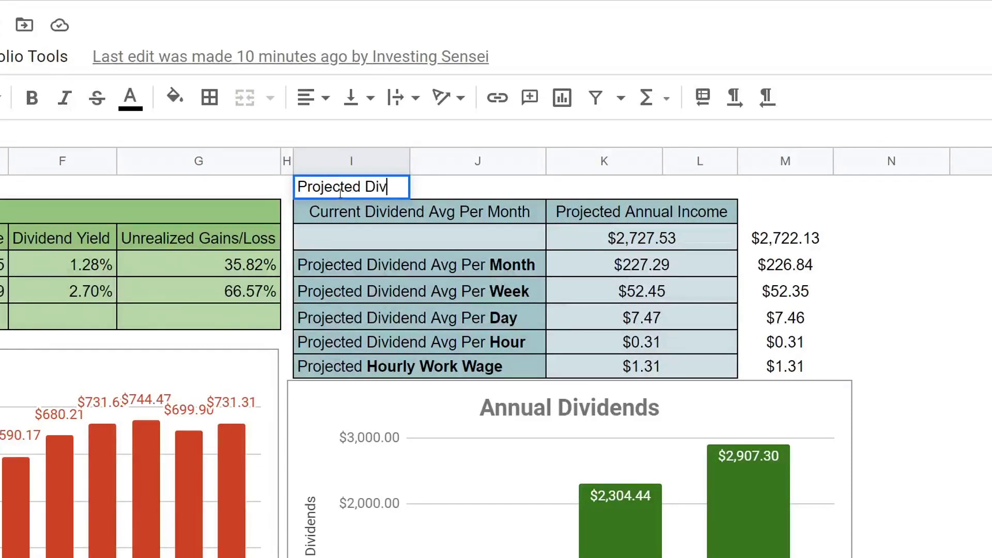
{"action": "type", "text": "idend Yield"}
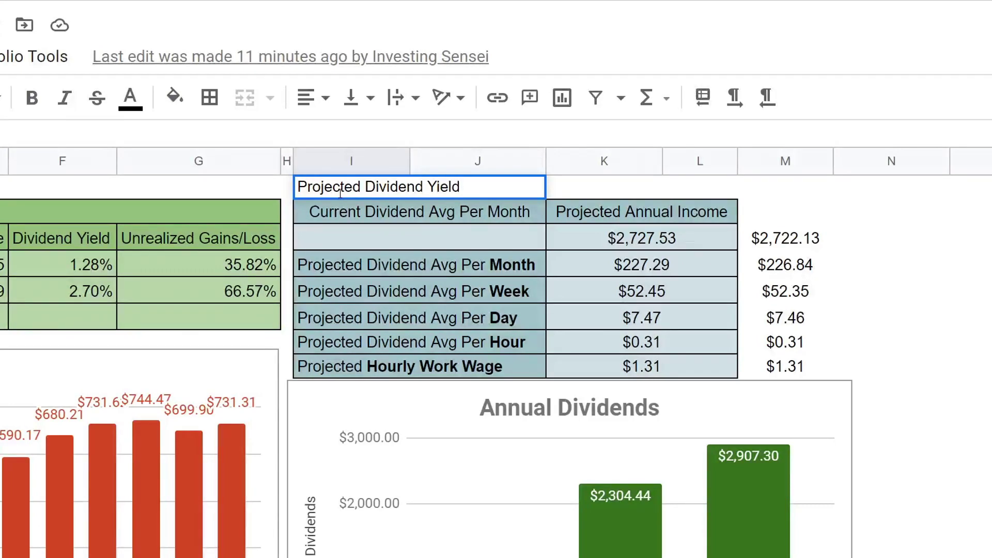
{"action": "key", "text": "Return"}
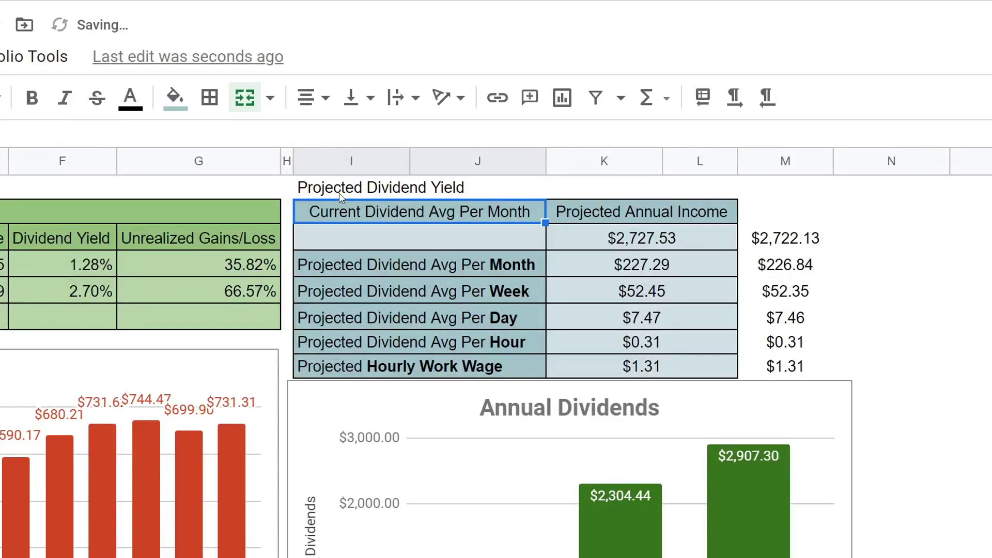
Replace the "Current Dividend Avg Per Month" header with "Projected Dividend Yield On Cost".
{"action": "type", "text": "Projected"}
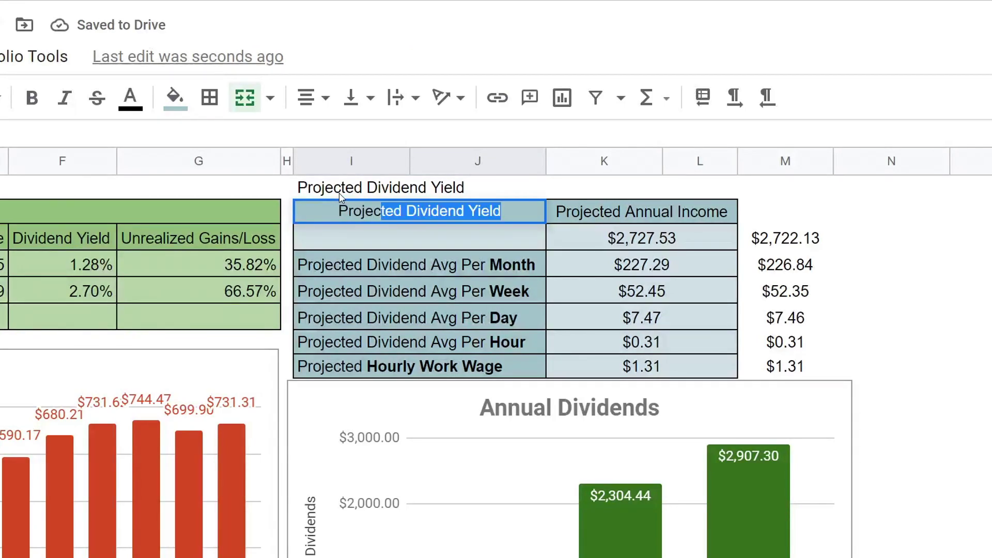
{"action": "type", "text": " Dividend yield"}
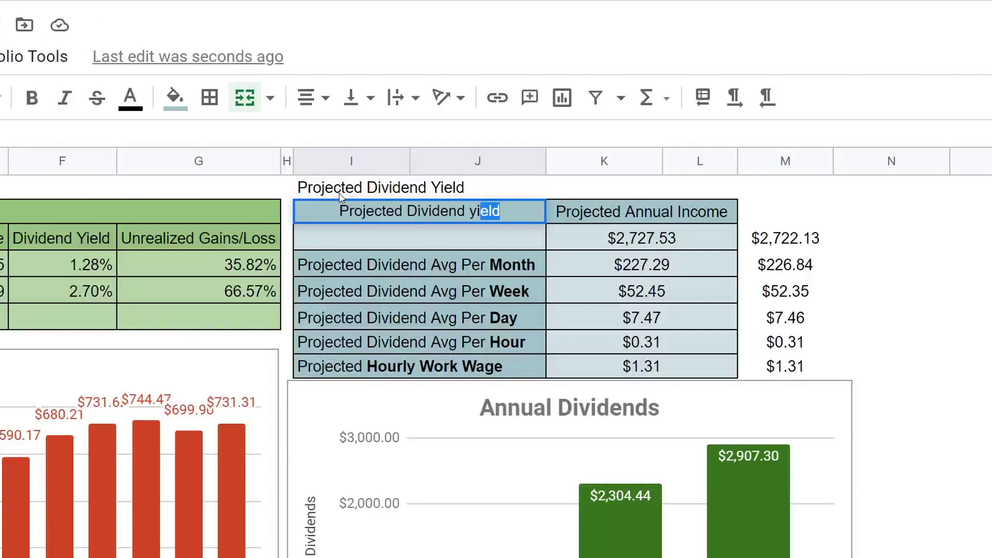
{"action": "key", "text": "BackSpace"}
{"action": "key", "text": "BackSpace"}
{"action": "key", "text": "BackSpace"}
{"action": "key", "text": "BackSpace"}
{"action": "key", "text": "BackSpace"}
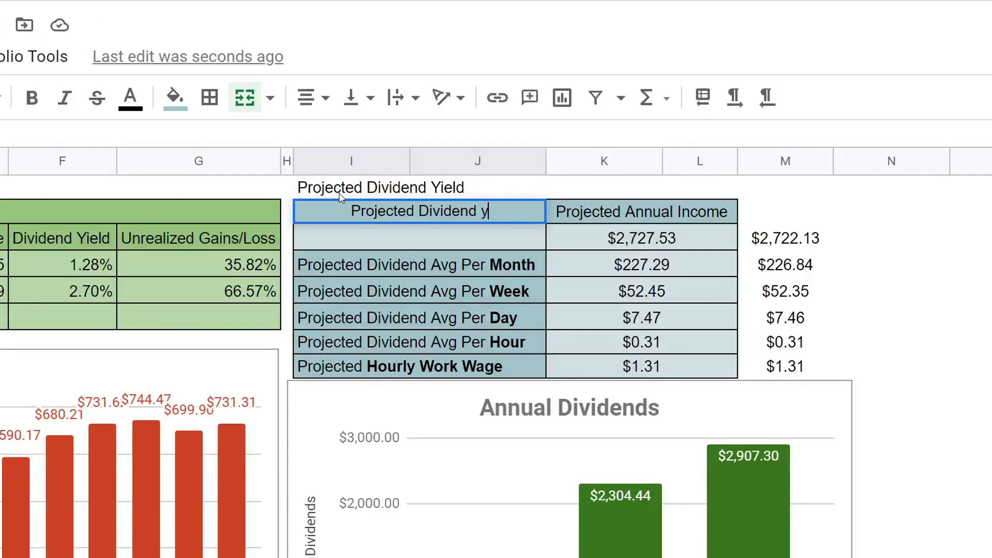
{"action": "type", "text": "Yield On Cost"}
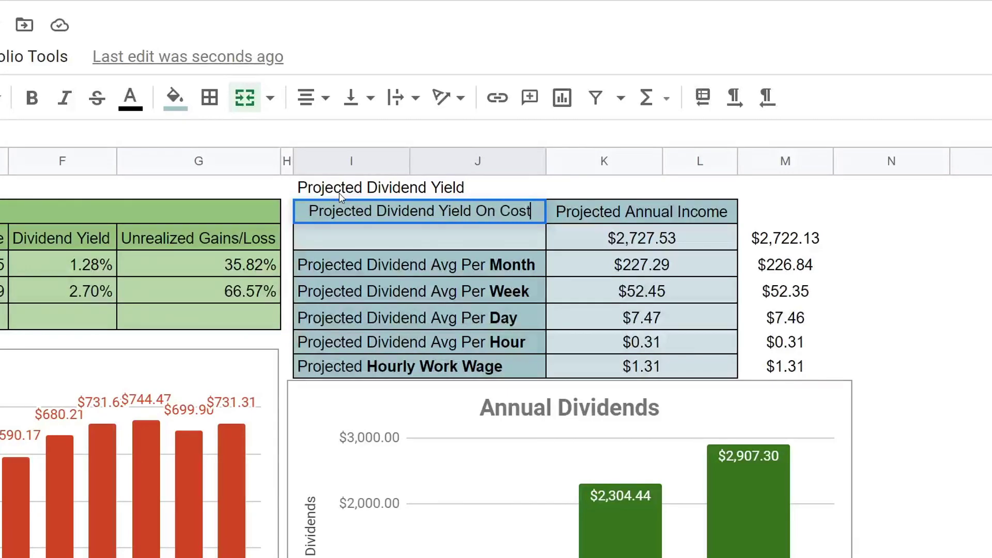
{"action": "key", "text": "Return"}
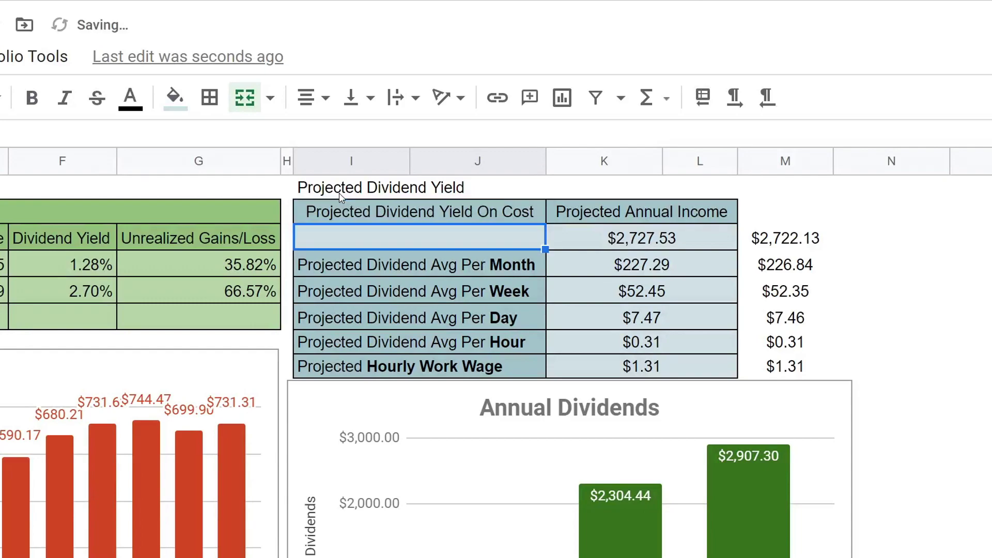
Enter the label "Projected Dividend Avg Per Yearly" in the empty cell above the "Projected Dividend Avg Per Month" row.
{"action": "type", "text": "Pr"}
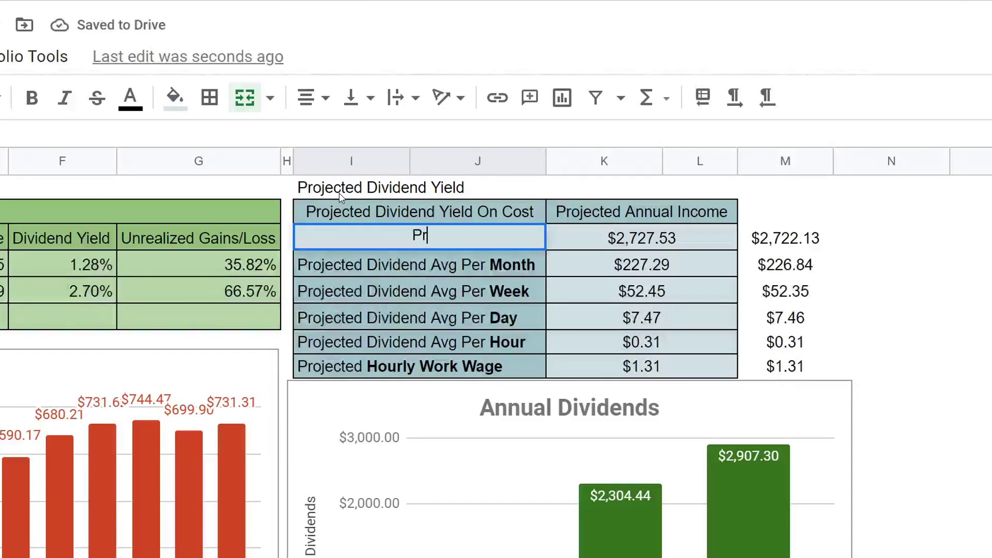
{"action": "type", "text": "ojected D"}
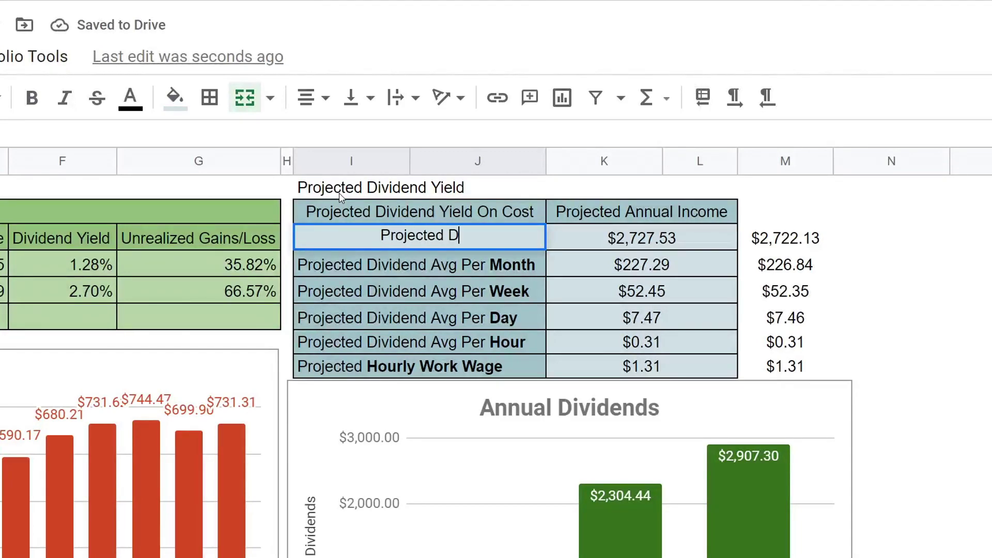
{"action": "type", "text": "ividend Avg Per "}
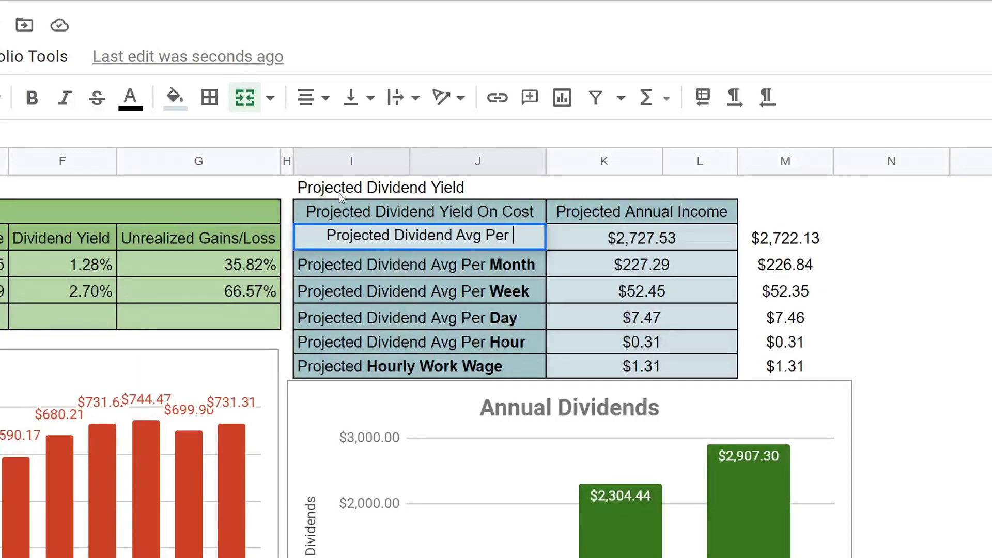
{"action": "type", "text": "Yearly"}
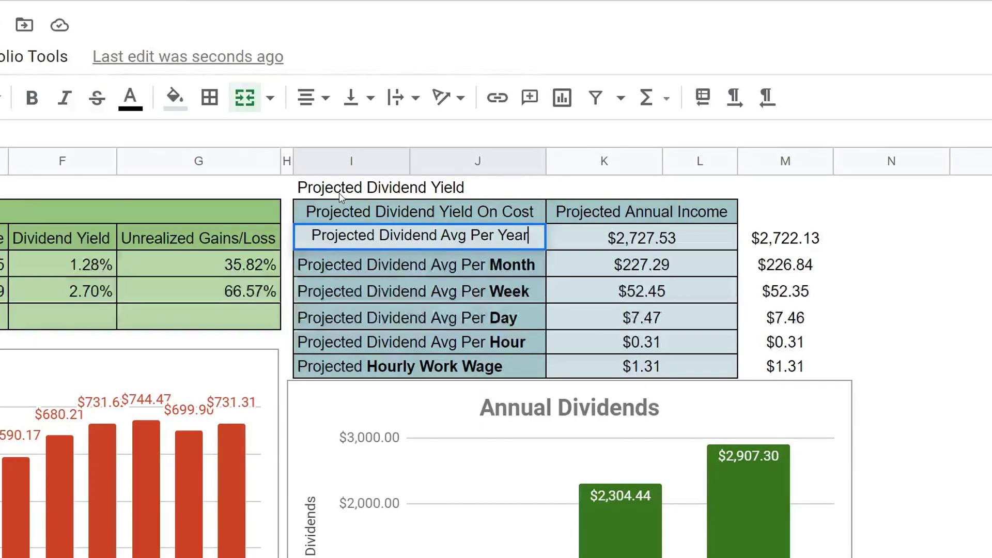
{"action": "key", "text": "Return"}
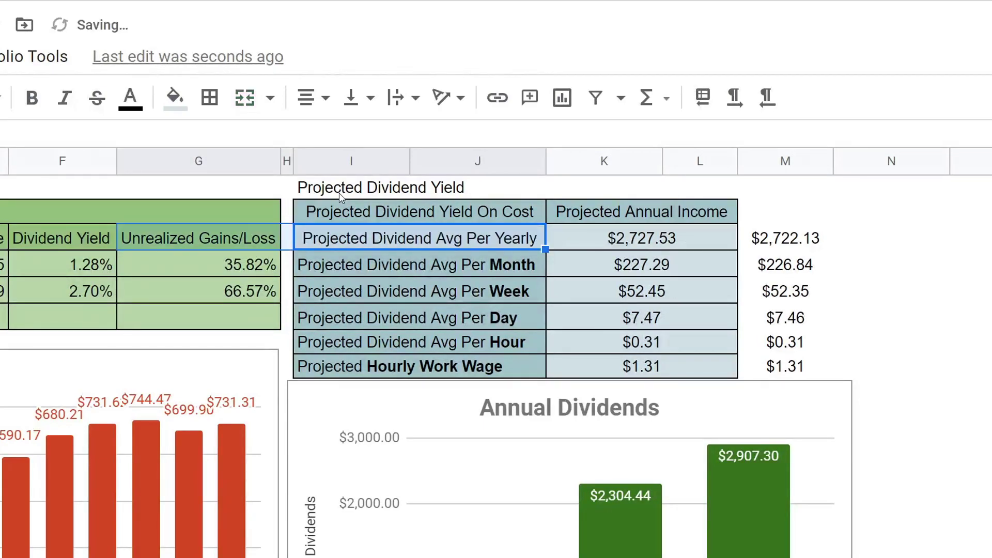
Make only the word "Yearly" bold in the "Projected Dividend Avg Per Yearly" label.
{"action": "double_click", "coordinate": [432, 238]}
{"action": "left_click_drag", "start_coordinate": [537, 237], "coordinate": [490, 237]}
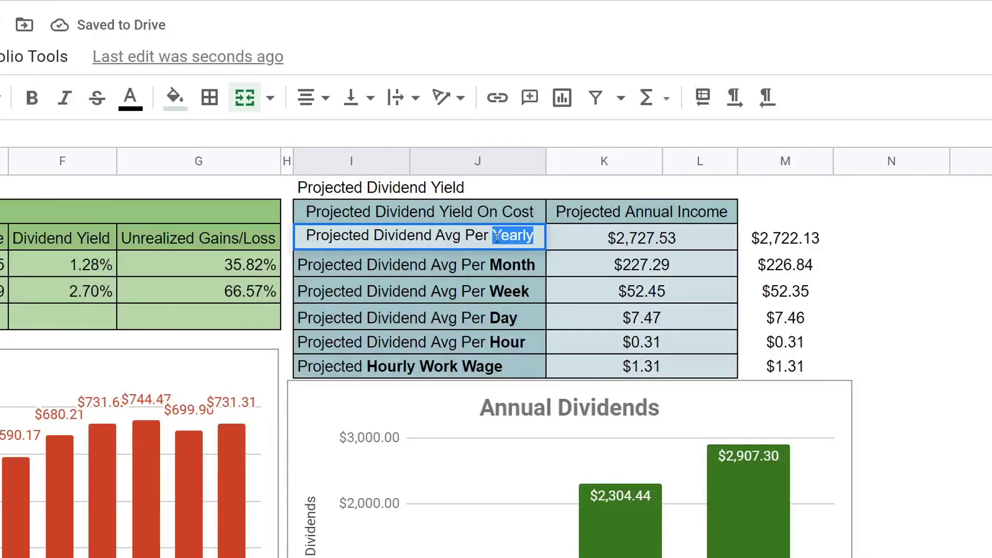
{"action": "key", "text": "ctrl+b"}
{"action": "left_click", "coordinate": [472, 236]}
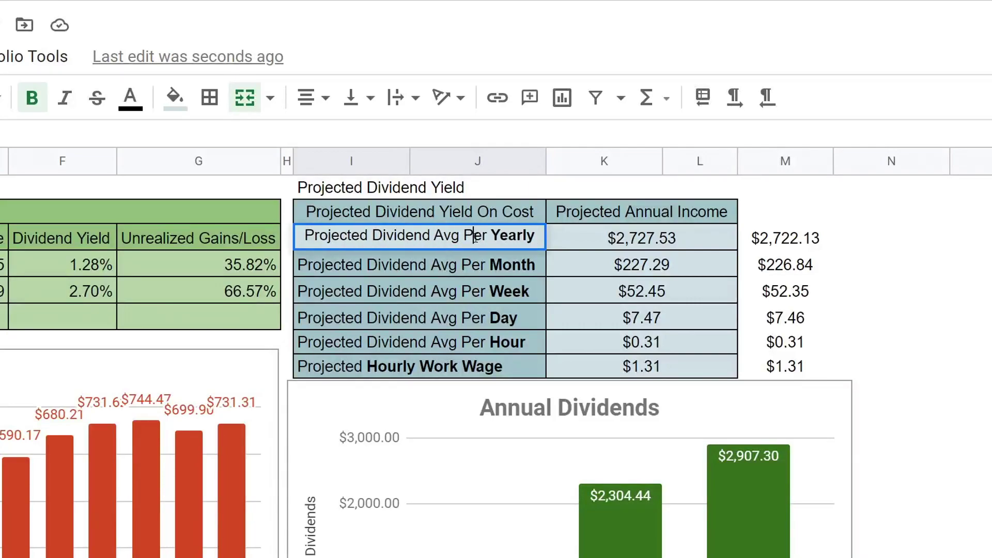
{"action": "key", "text": "Return"}
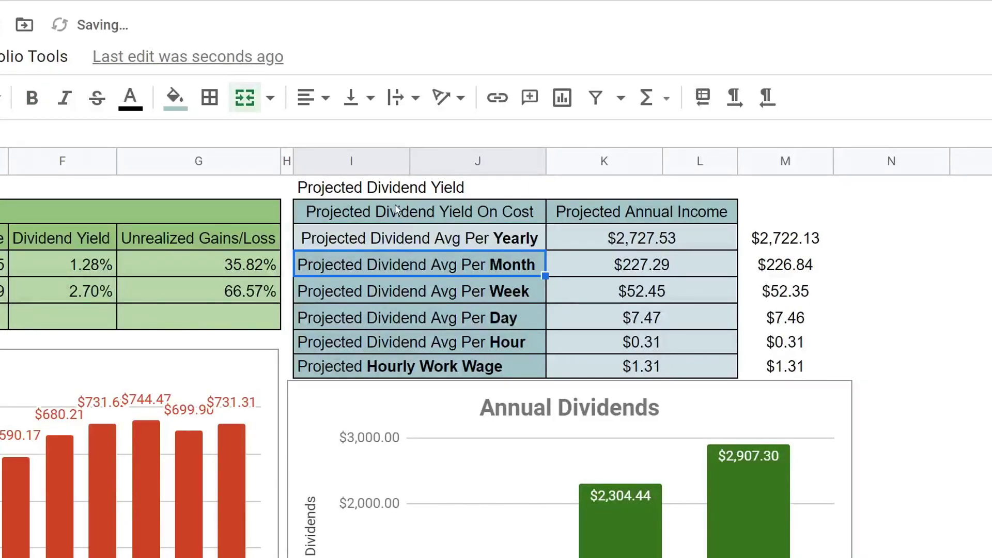
Copy only the formatting of the "Projected Dividend Yield On Cost" cell onto the "Projected Dividend Yield" and "Projected Dividend Avg Per Yearly" label cells.
{"action": "left_click", "coordinate": [360, 209]}
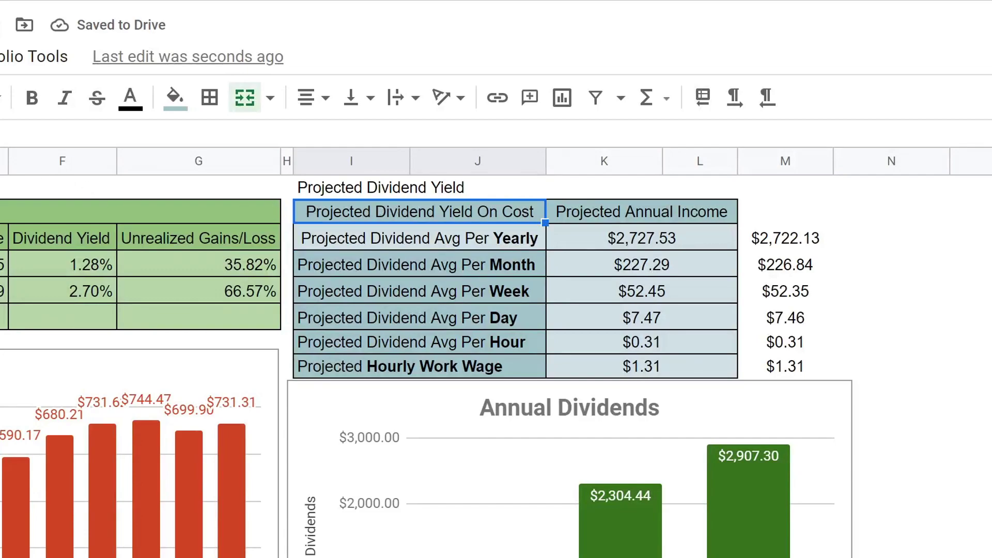
{"action": "key", "text": "ctrl+c"}
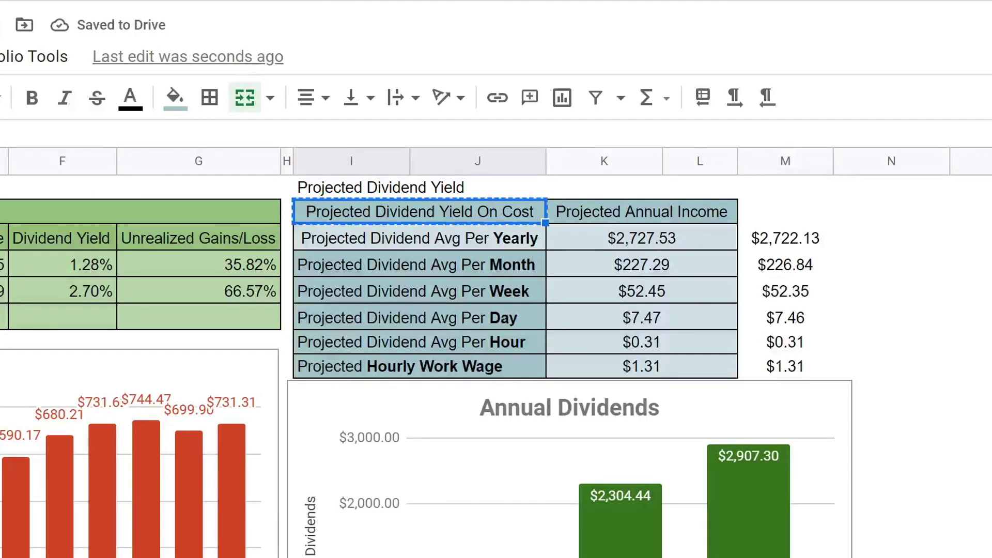
{"action": "left_click", "coordinate": [390, 182]}
{"action": "key", "text": "ctrl+alt+v"}
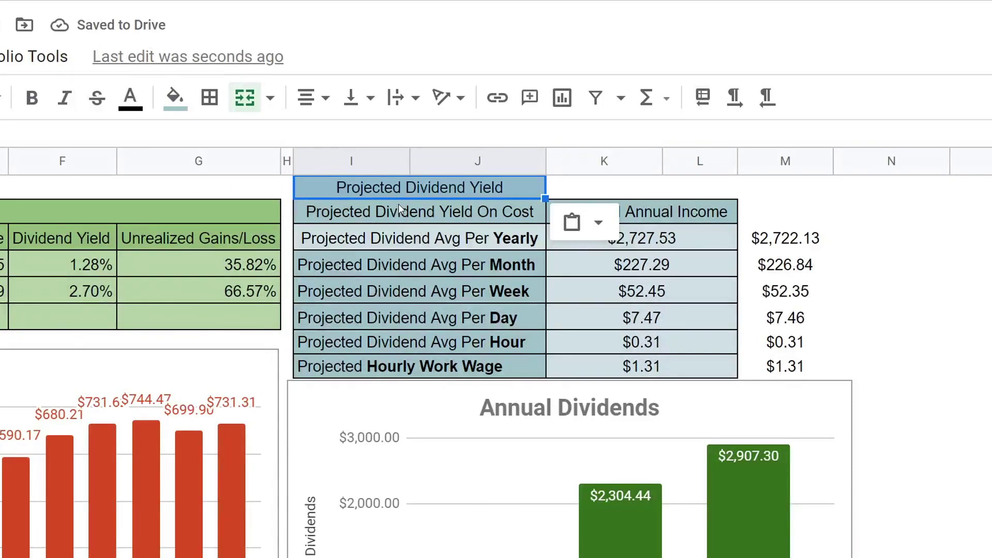
{"action": "left_click", "coordinate": [399, 209]}
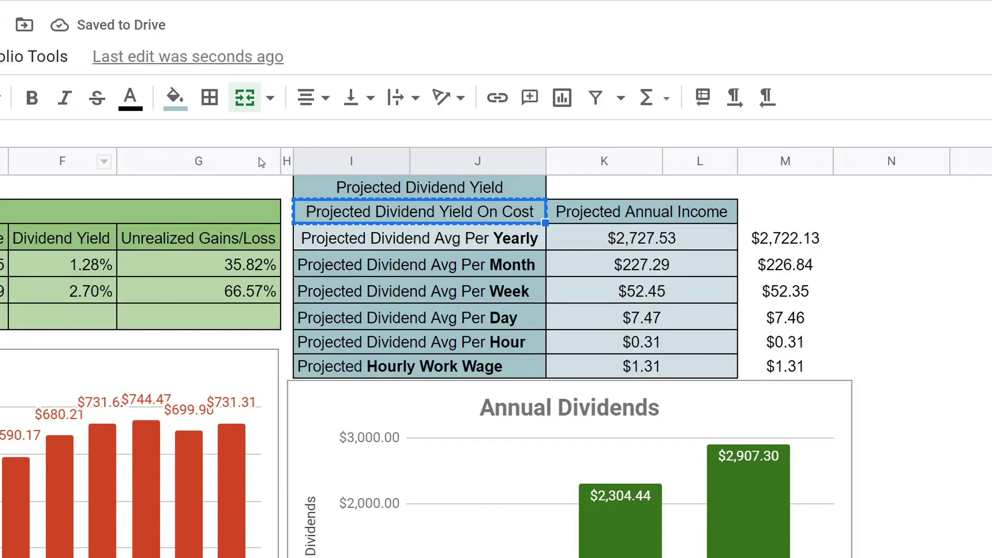
{"action": "left_click", "coordinate": [540, 238]}
{"action": "key", "text": "ctrl+alt+v"}
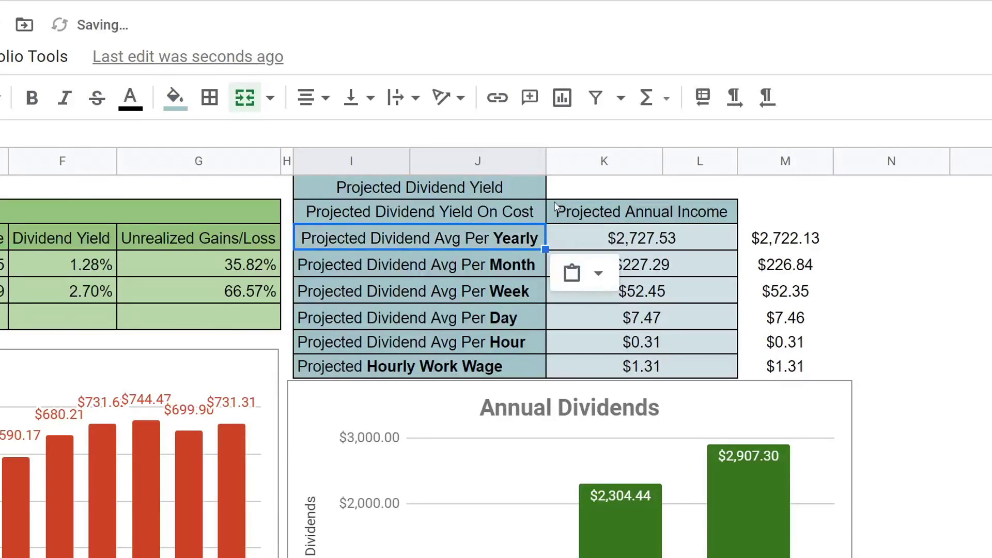
Merge the empty cells in columns K and L beside the "Projected Dividend Yield" label.
{"action": "left_click", "coordinate": [574, 191]}
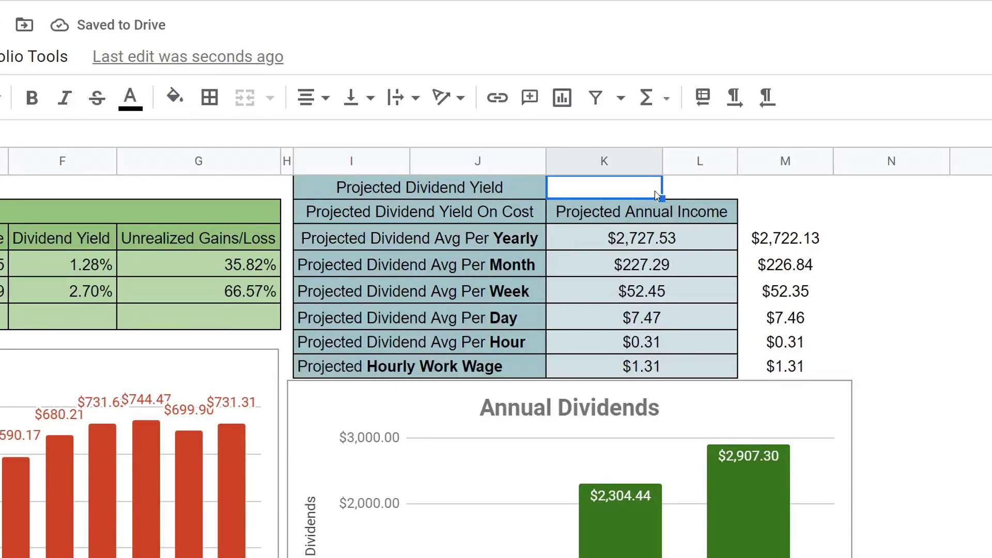
{"action": "left_click", "coordinate": [368, 188]}
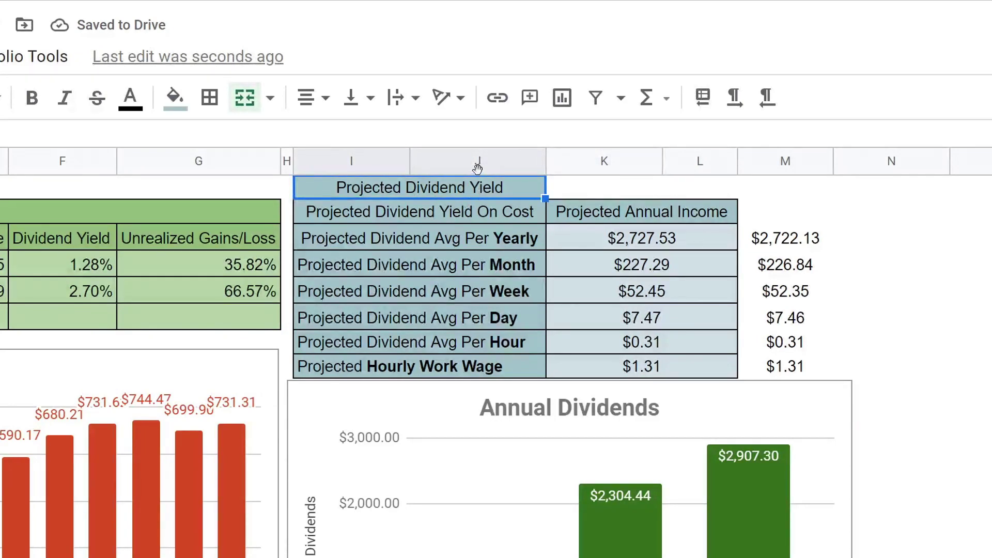
{"action": "left_click", "coordinate": [404, 214]}
{"action": "left_click", "coordinate": [435, 237]}
{"action": "left_click_drag", "start_coordinate": [607, 197], "coordinate": [700, 196]}
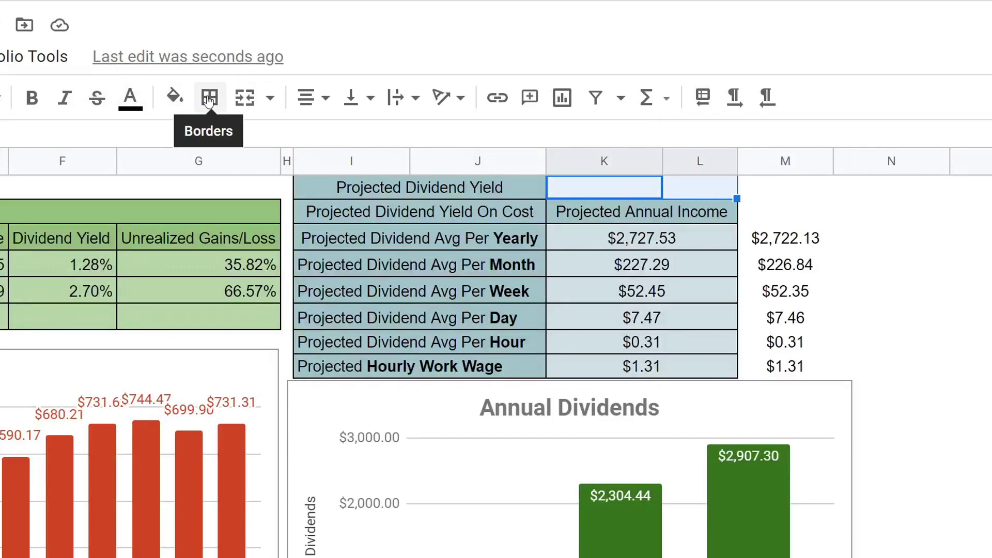
{"action": "left_click", "coordinate": [244, 98]}
{"action": "left_click", "coordinate": [632, 216]}
{"action": "left_click", "coordinate": [602, 194]}
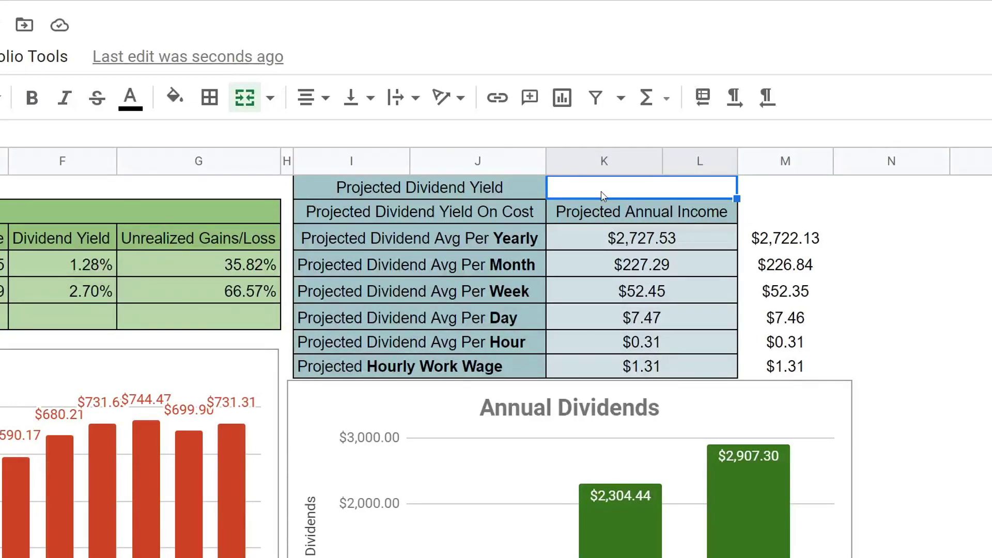
Clear the "Projected Annual Income" text from the cell beside "Projected Dividend Yield On Cost".
{"action": "left_click", "coordinate": [617, 215]}
{"action": "key", "text": "Delete"}
{"action": "key", "text": "Down"}
Apply all borders to the "Projected Dividend Yield" and "Projected Dividend Yield On Cost" rows across columns I to L.
{"action": "left_click_drag", "start_coordinate": [483, 188], "coordinate": [666, 209]}
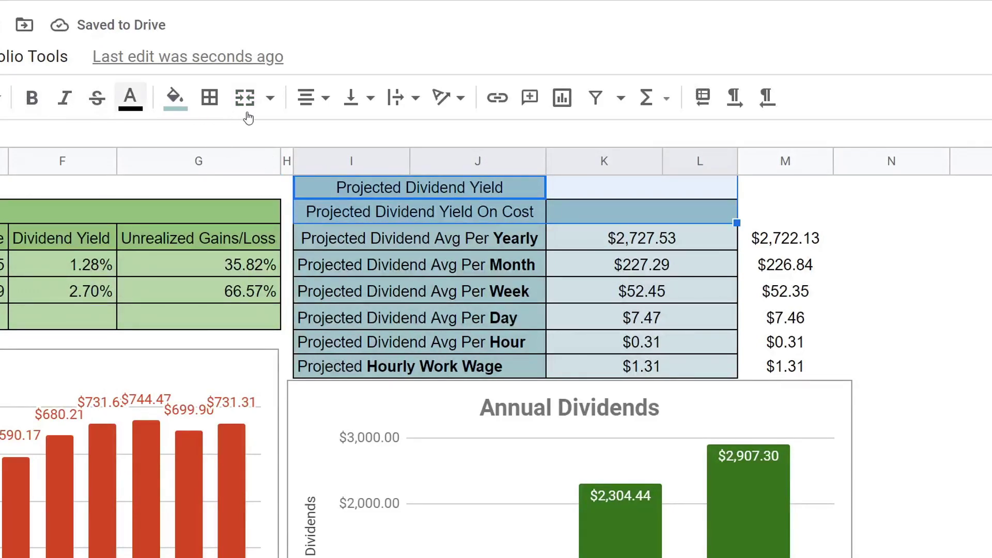
{"action": "left_click", "coordinate": [210, 97]}
{"action": "left_click", "coordinate": [219, 142]}
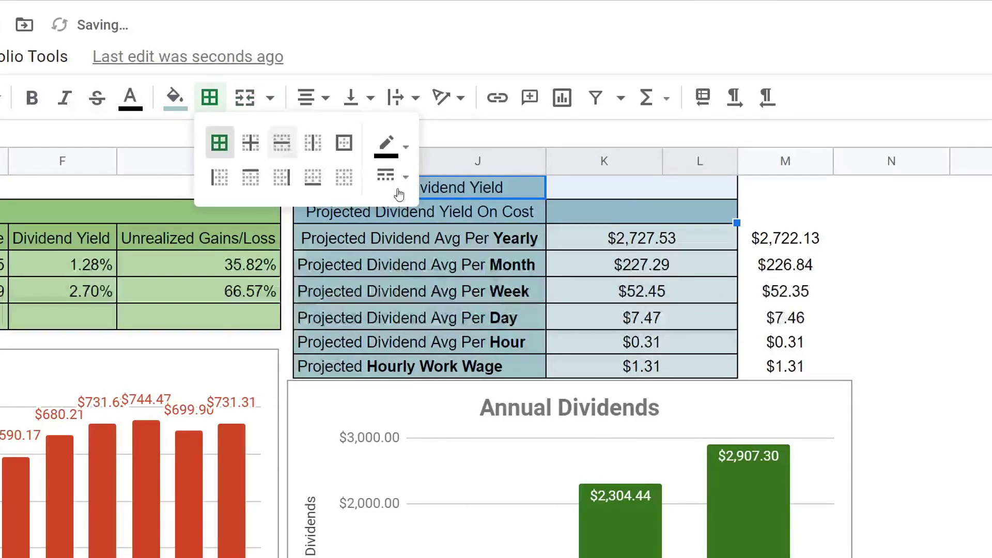
{"action": "key", "text": "Escape"}
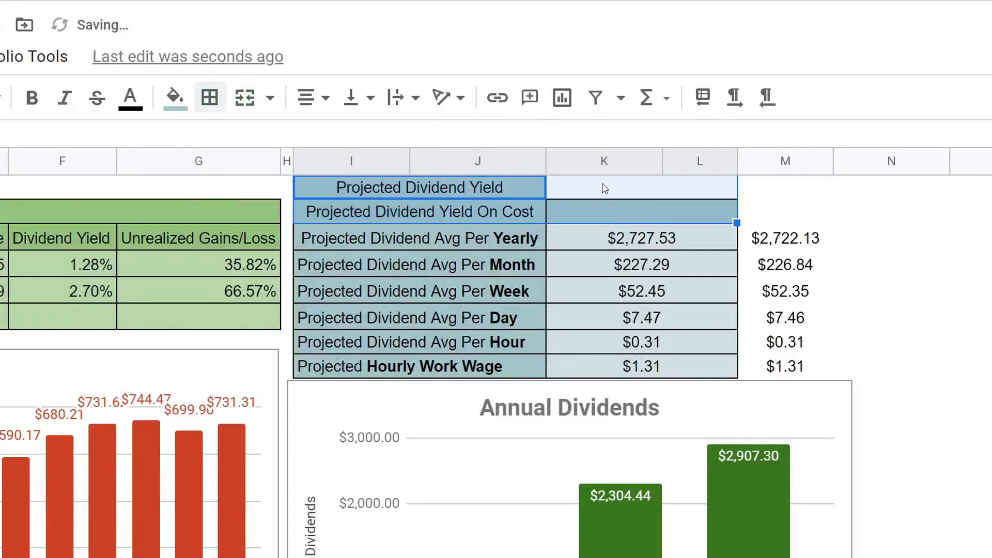
Copy only the formatting of the yearly dividend value cell onto the two empty value cells above it in columns K and L.
{"action": "left_click", "coordinate": [581, 235]}
{"action": "key", "text": "ctrl+c"}
{"action": "left_click_drag", "start_coordinate": [595, 204], "coordinate": [594, 196]}
{"action": "key", "text": "ctrl+alt+v"}
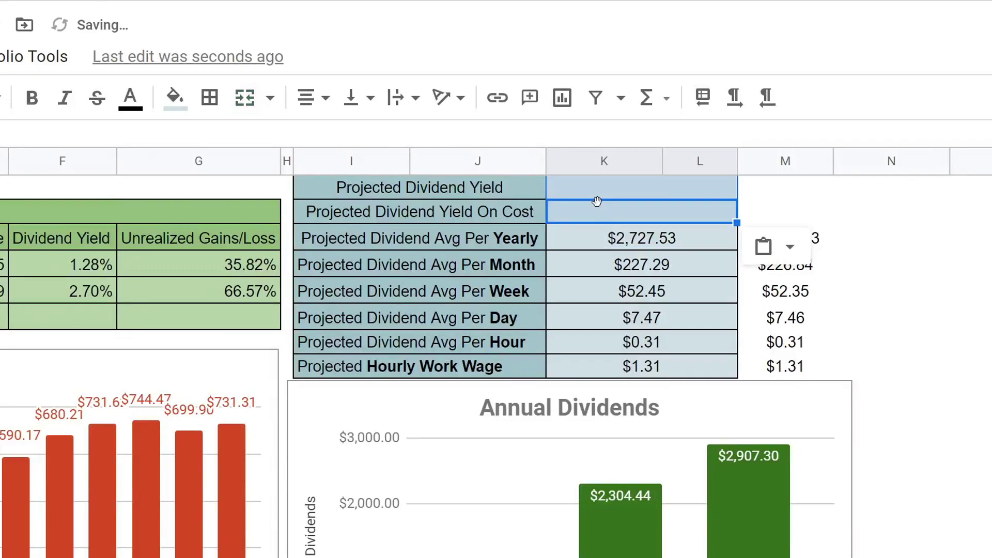
{"action": "left_click", "coordinate": [596, 201]}
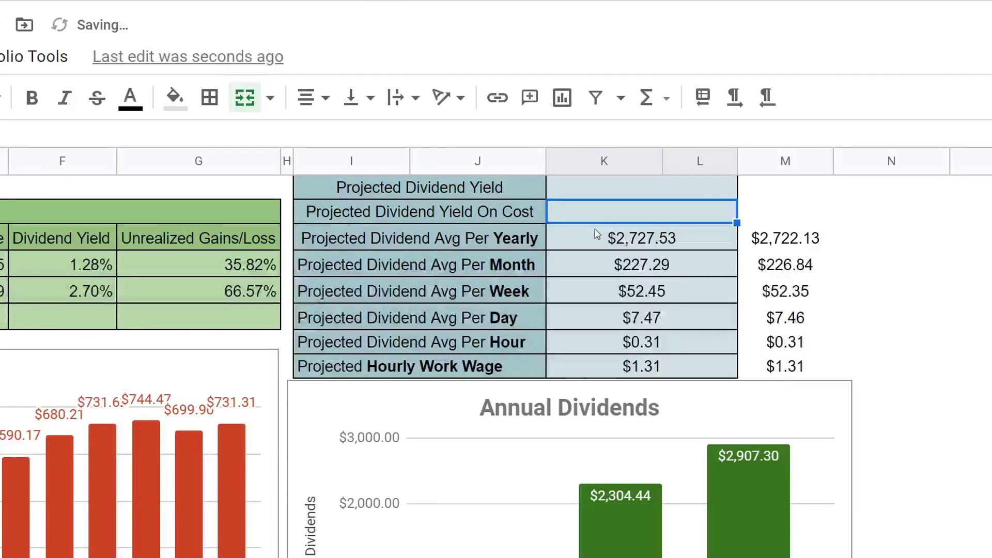
Left-align the "Projected Dividend Yield" and "Projected Dividend Yield On Cost" labels.
{"action": "left_click", "coordinate": [376, 186]}
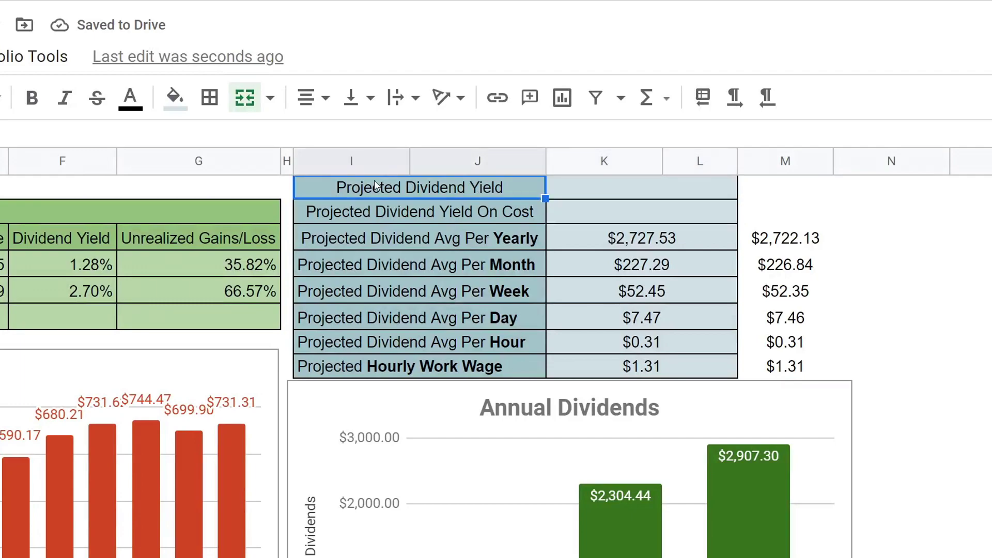
{"action": "left_click", "coordinate": [352, 205], "text": "shift"}
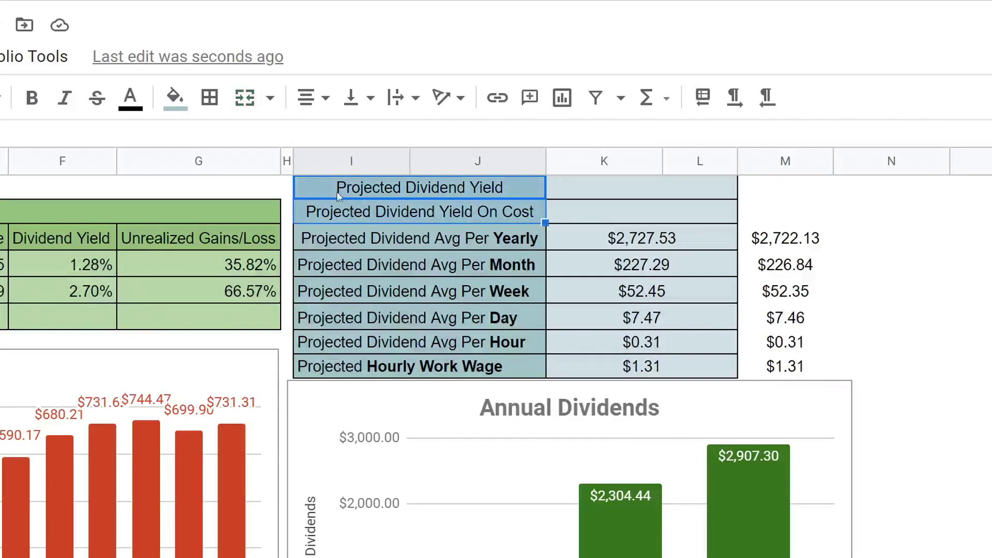
{"action": "left_click", "coordinate": [308, 100]}
{"action": "left_click", "coordinate": [311, 135]}
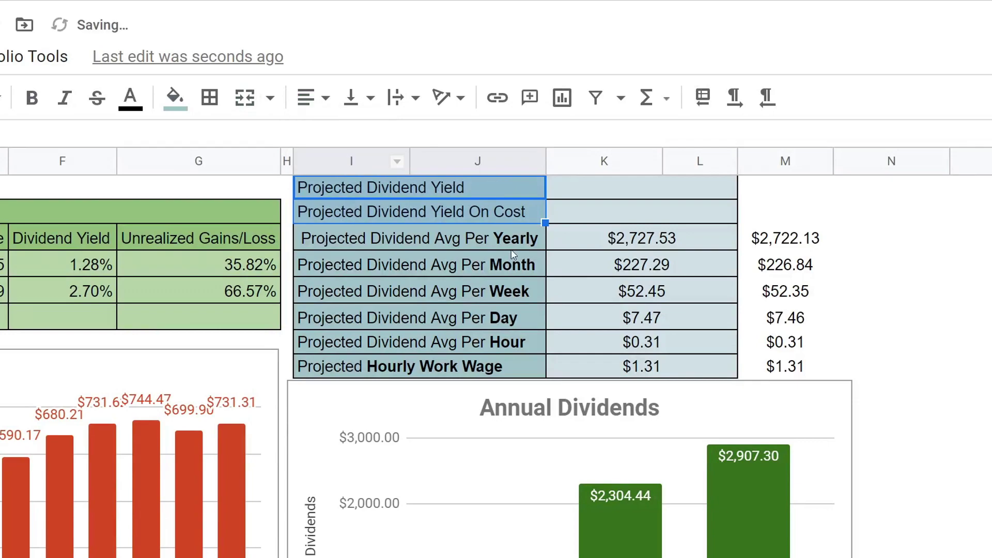
{"action": "left_click", "coordinate": [527, 254]}
From the README, copy the Portfolio's Dividend Yield formula =SUMIF(Holdings!L2:L,"FALSE",Holdings!K2:K)/SUM(Holdings!D2:D).
{"action": "left_click", "coordinate": [609, 198]}
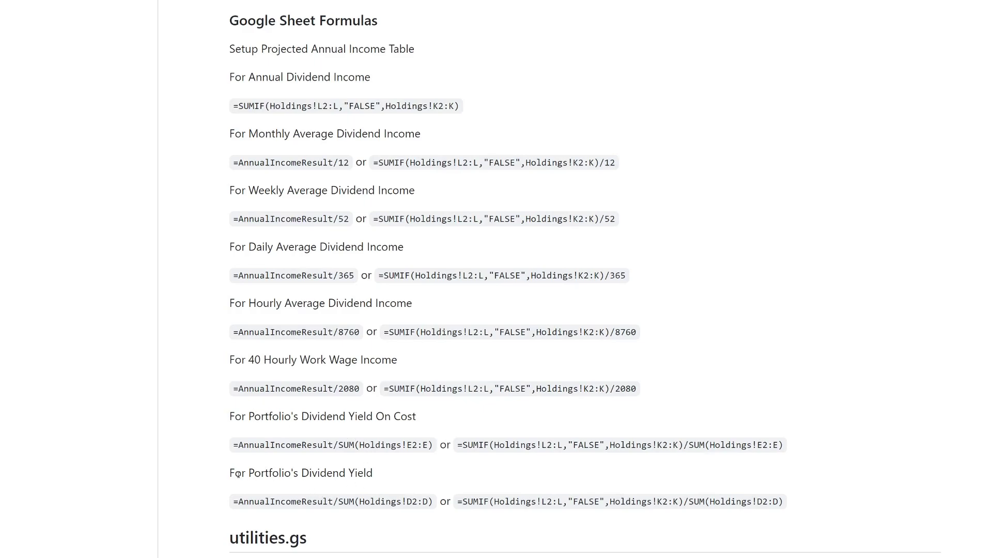
{"action": "left_click_drag", "start_coordinate": [235, 473], "coordinate": [373, 473]}
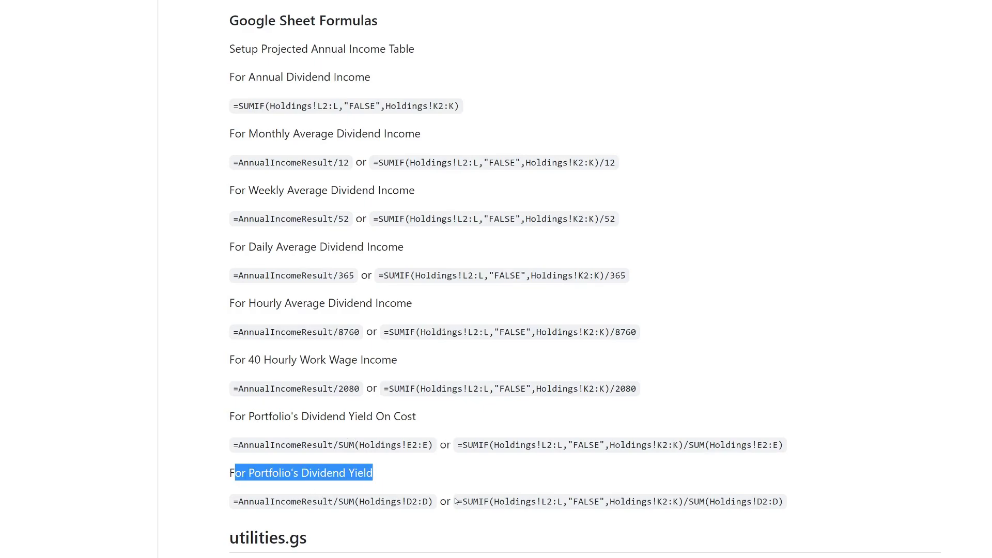
{"action": "left_click_drag", "start_coordinate": [457, 502], "coordinate": [790, 508]}
{"action": "right_click", "coordinate": [742, 505]}
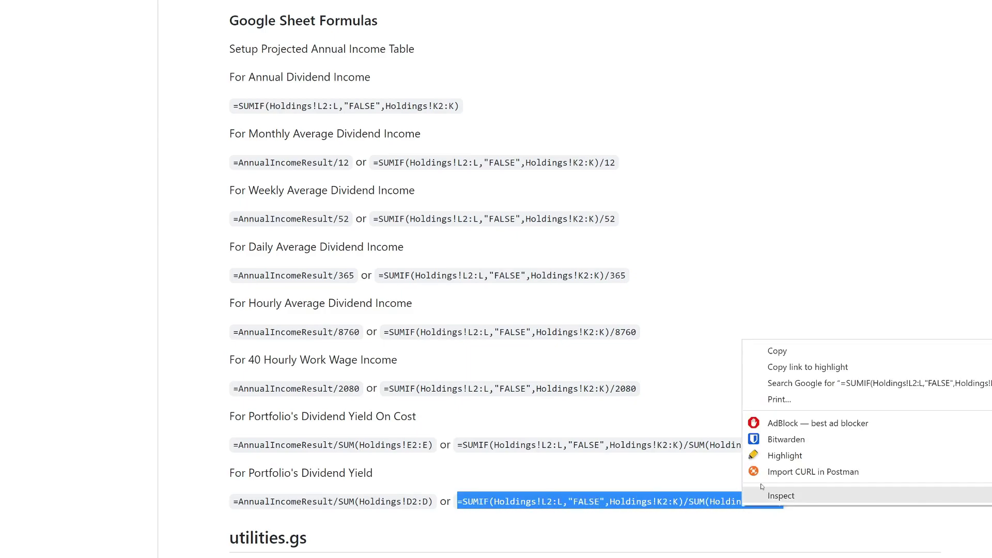
{"action": "left_click", "coordinate": [764, 351]}
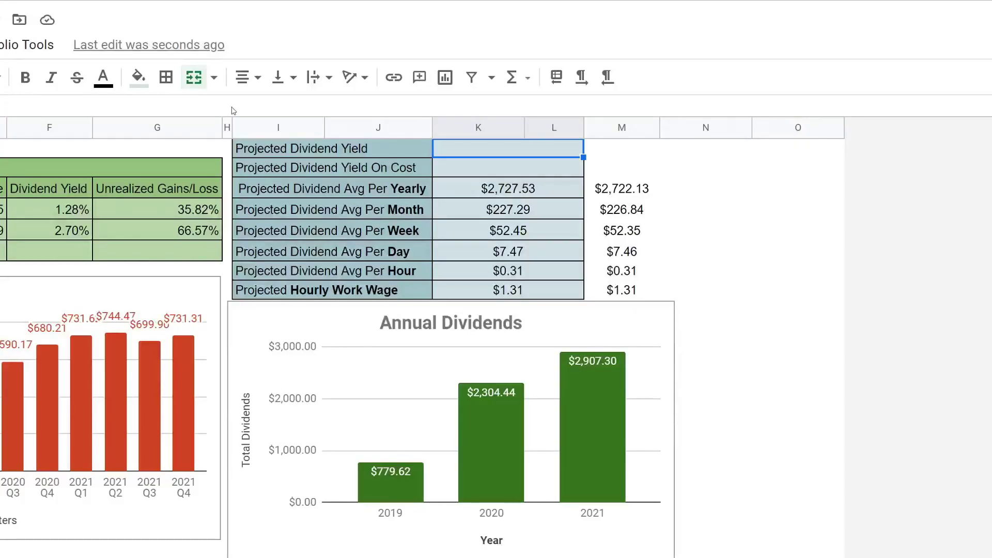
Paste the copied formula without its formatting into the empty value cell beside "Projected Dividend Yield".
{"action": "right_click", "coordinate": [469, 150]}
{"action": "mouse_move", "coordinate": [637, 266]}
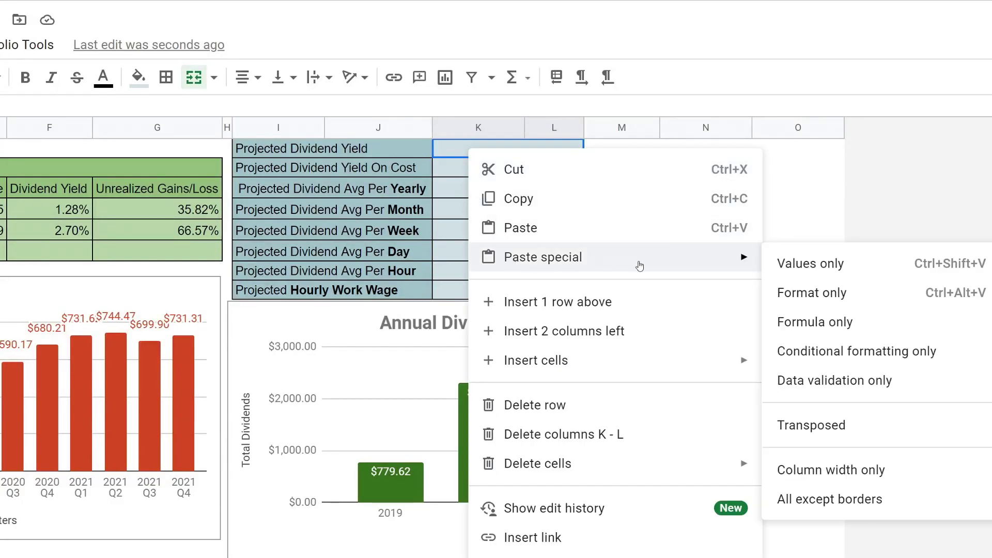
{"action": "left_click", "coordinate": [790, 262]}
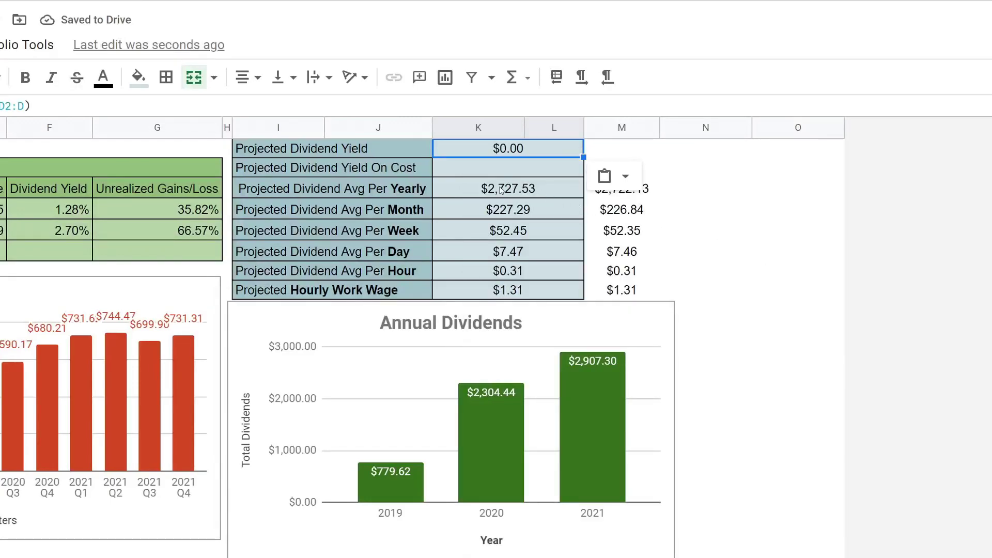
From the README, copy the Portfolio's Dividend Yield On Cost formula =SUMIF(Holdings!L2:L,"FALSE",Holdings!K2:K)/SUM(Holdings!E2:E).
{"action": "left_click", "coordinate": [493, 174]}
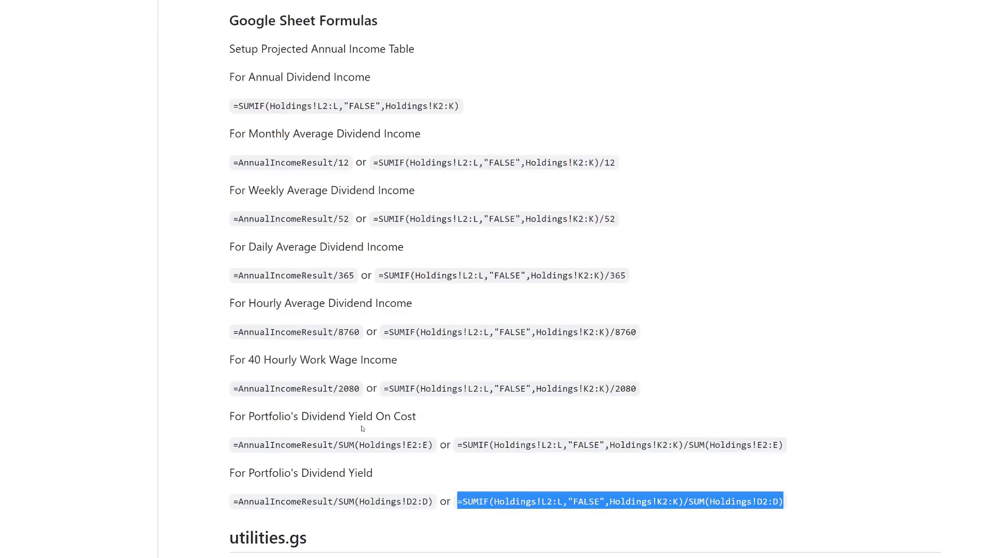
{"action": "left_click_drag", "start_coordinate": [783, 445], "coordinate": [458, 439]}
{"action": "right_click", "coordinate": [464, 445]}
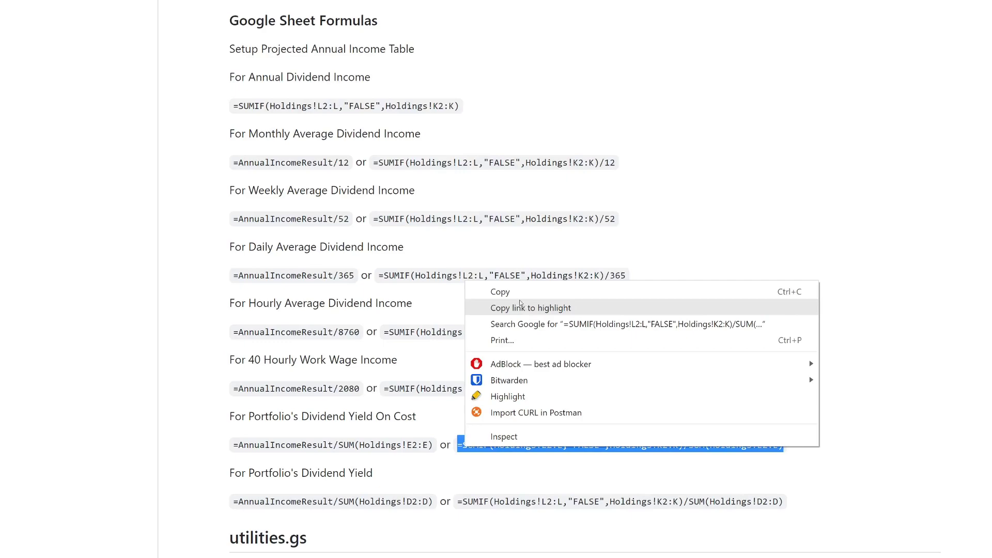
{"action": "left_click", "coordinate": [493, 290]}
Back in the spreadsheet, paste the formula without its formatting into the empty value cell beside "Projected Dividend Yield On Cost".
{"action": "key", "text": "alt+Tab"}
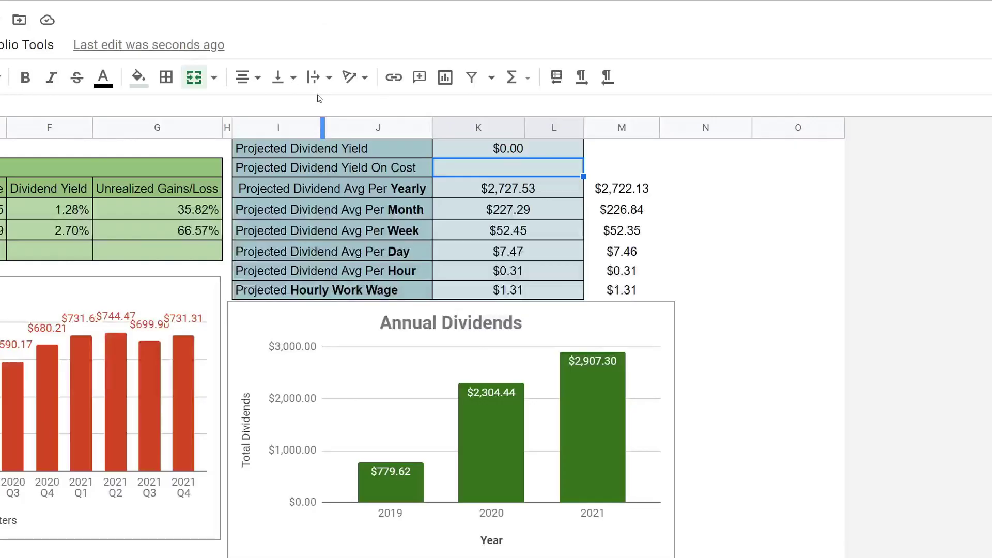
{"action": "right_click", "coordinate": [464, 170]}
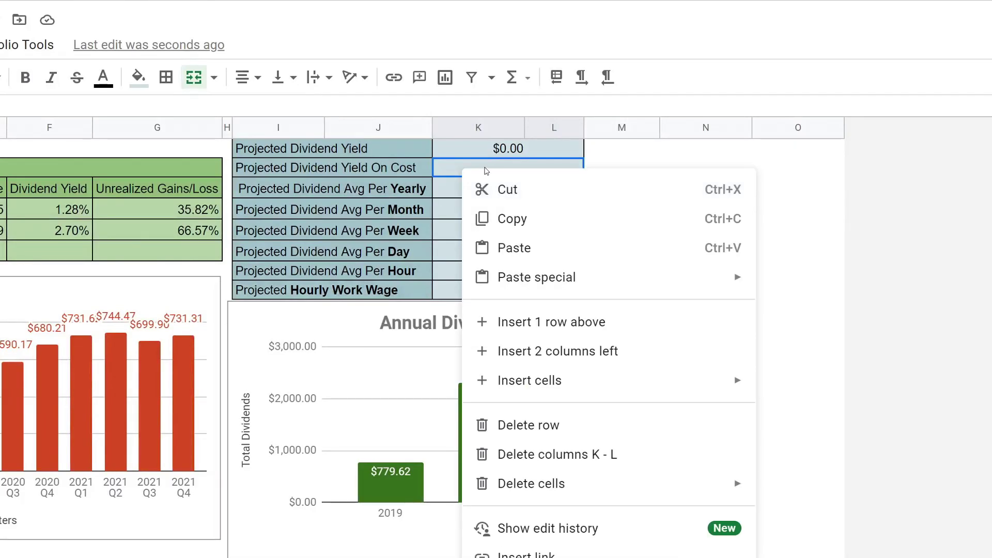
{"action": "mouse_move", "coordinate": [664, 281]}
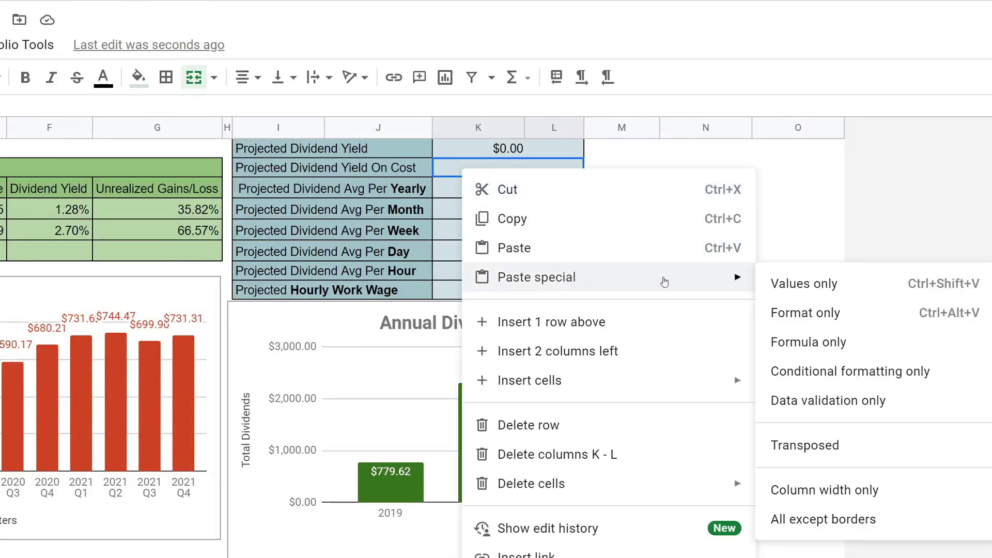
{"action": "left_click", "coordinate": [807, 283]}
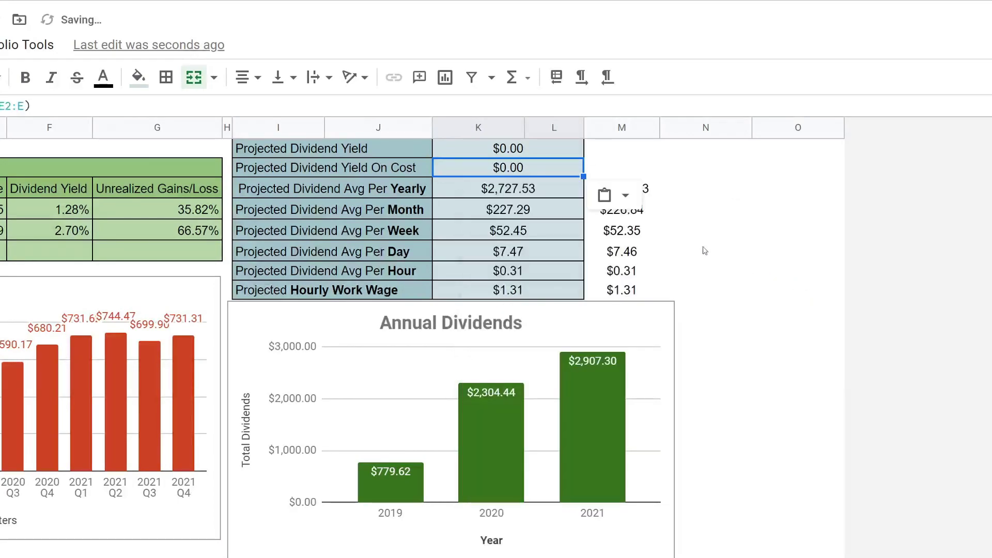
{"action": "left_click", "coordinate": [527, 195]}
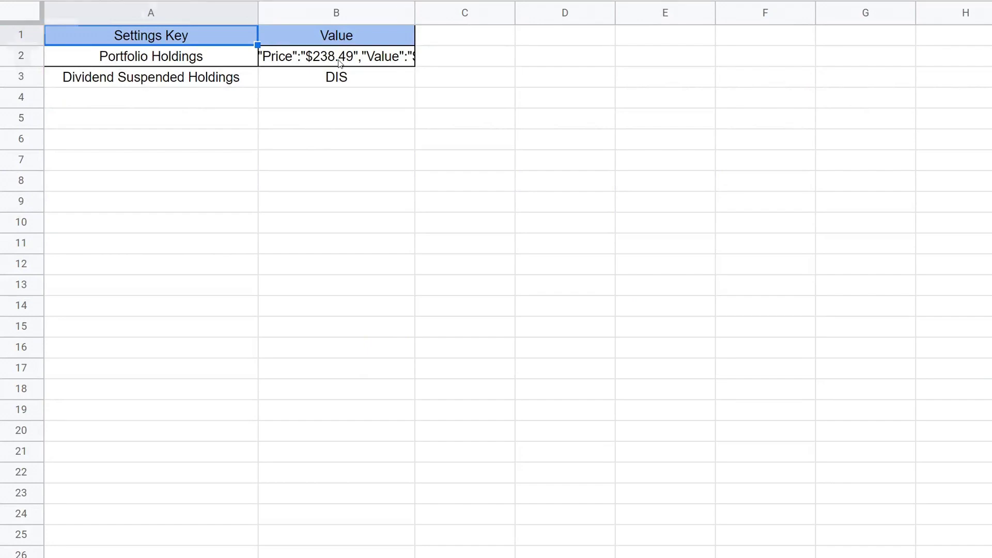
Clear the old Portfolio Holdings value in cell B2 of the settings table.
{"action": "left_click", "coordinate": [341, 64]}
{"action": "key", "text": "Delete"}
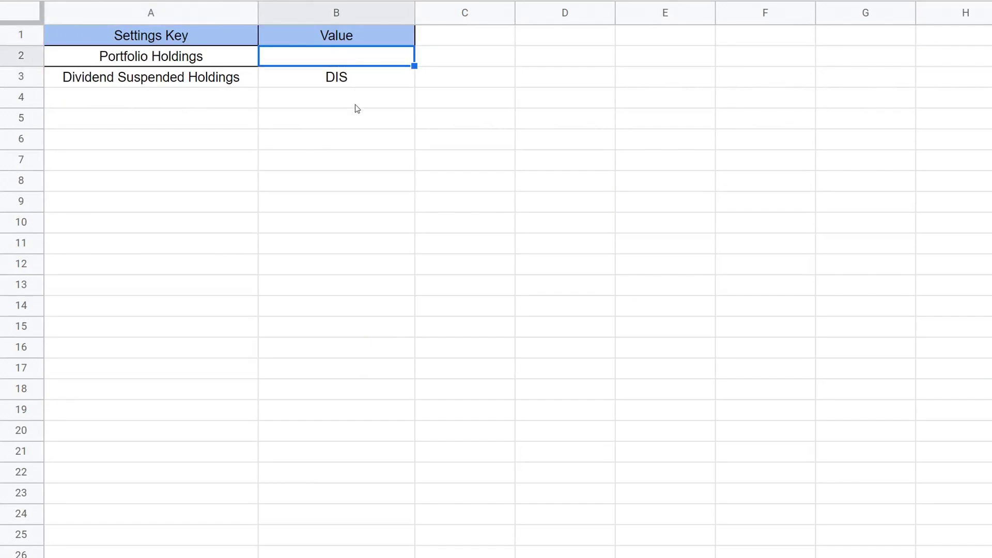
{"action": "left_click", "coordinate": [351, 120]}
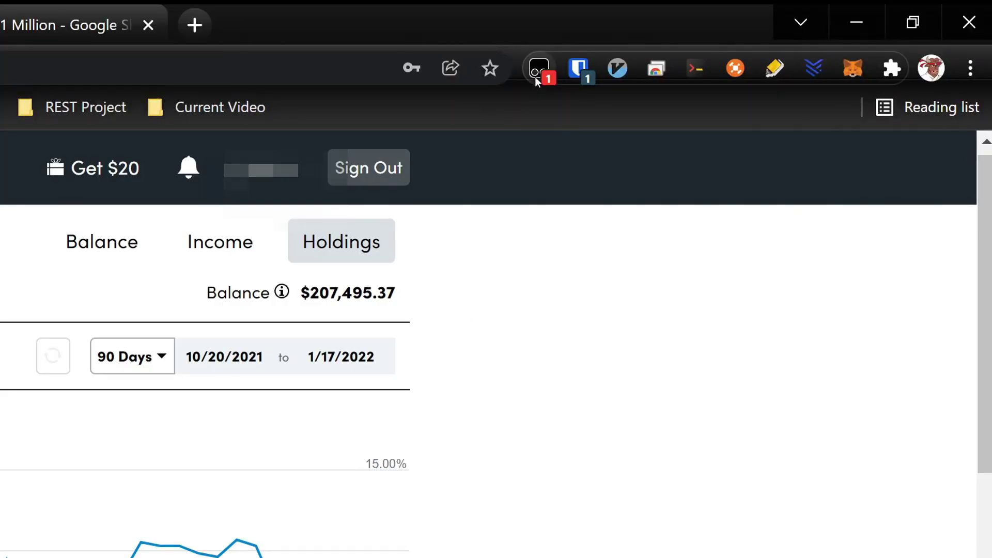
On the M1 Finance Holdings page, check the Tampermonkey extension and copy the portfolio's holdings data.
{"action": "left_click", "coordinate": [536, 72]}
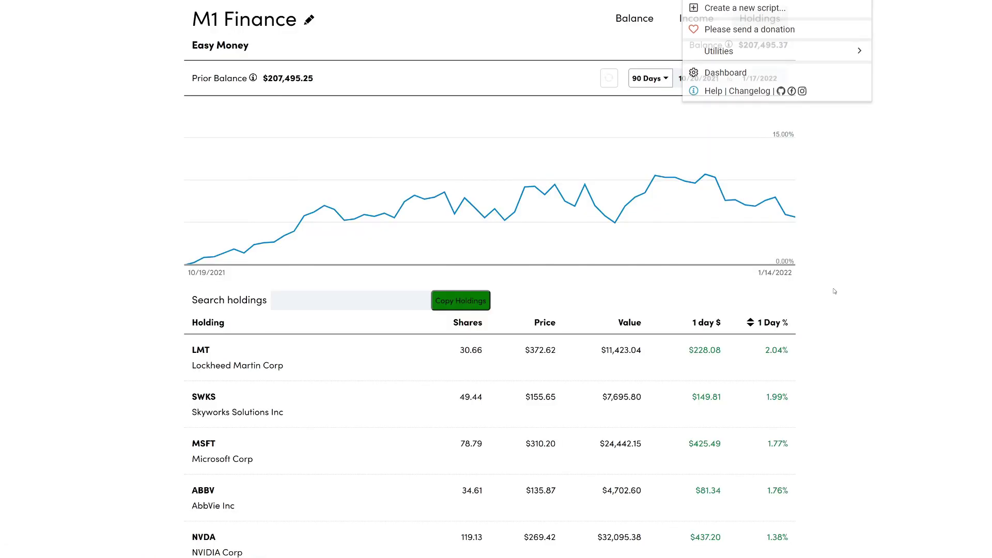
{"action": "left_click", "coordinate": [376, 155]}
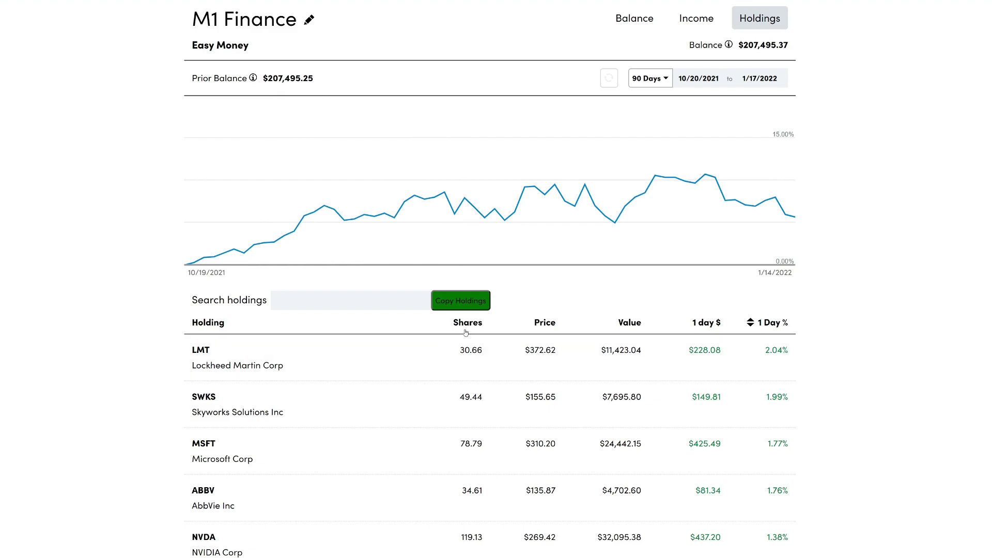
{"action": "left_click", "coordinate": [444, 301]}
{"action": "left_click", "coordinate": [445, 304]}
Switch to the spreadsheet and paste the copied holdings data as values only into the Portfolio Holdings cell B2.
{"action": "left_click", "coordinate": [599, 3]}
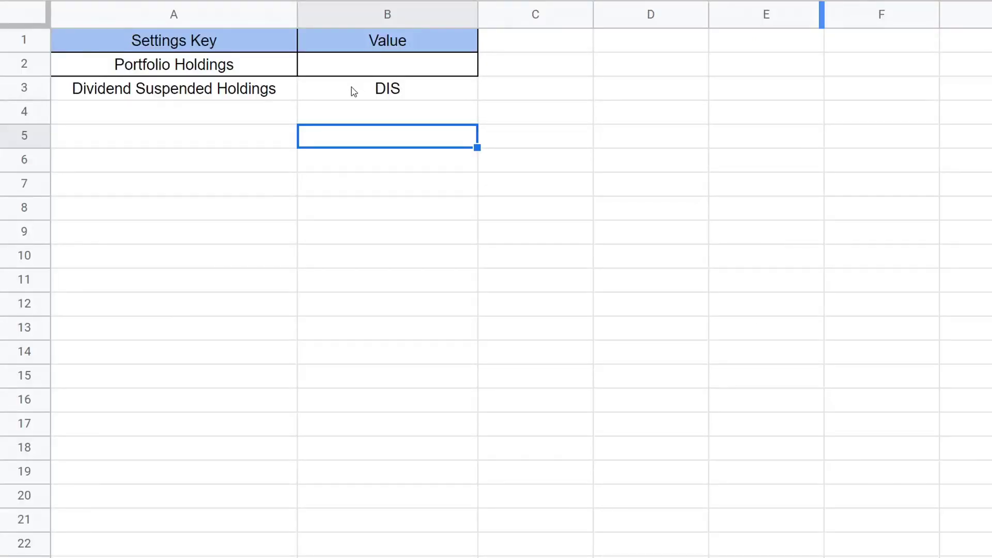
{"action": "left_click", "coordinate": [358, 63]}
{"action": "right_click", "coordinate": [358, 62]}
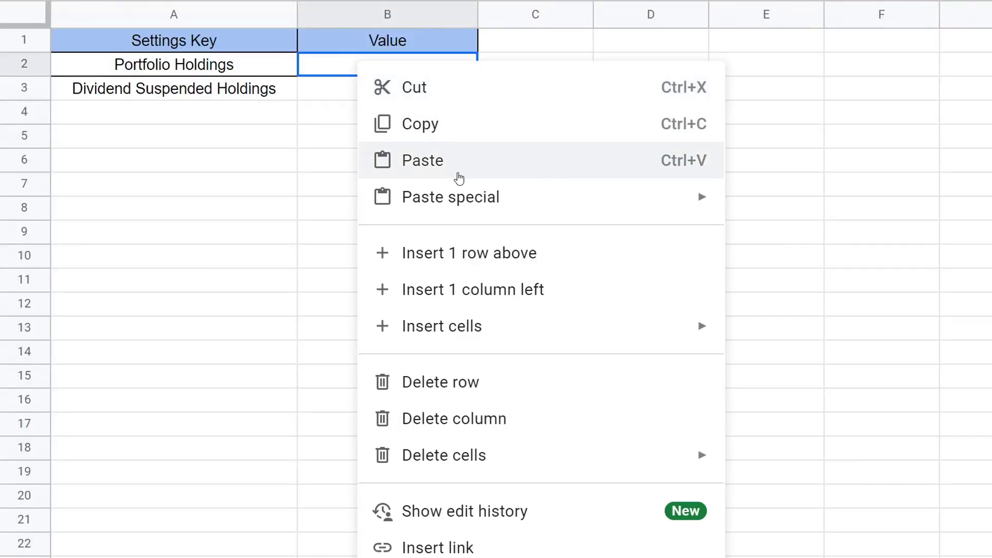
{"action": "mouse_move", "coordinate": [465, 200]}
{"action": "left_click", "coordinate": [793, 201]}
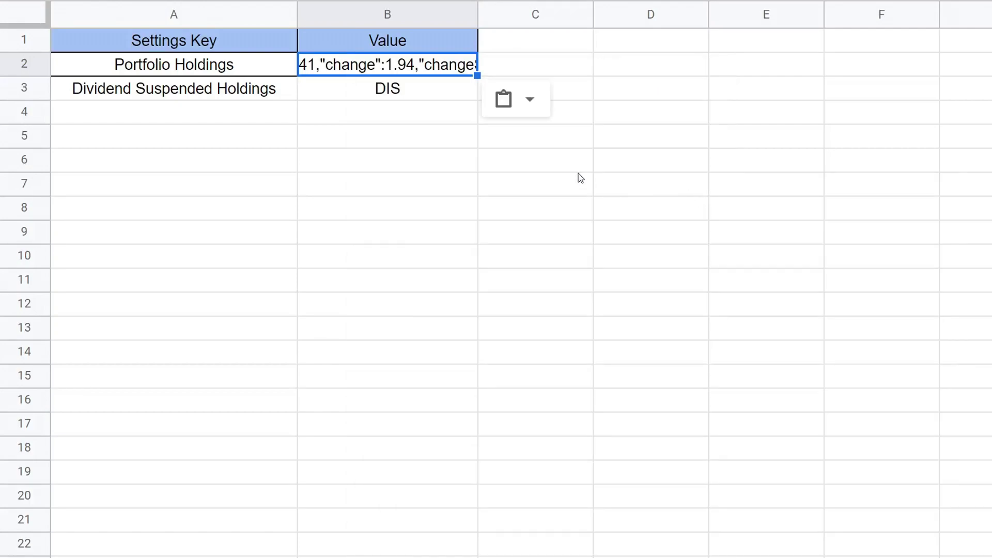
{"action": "left_click", "coordinate": [349, 124]}
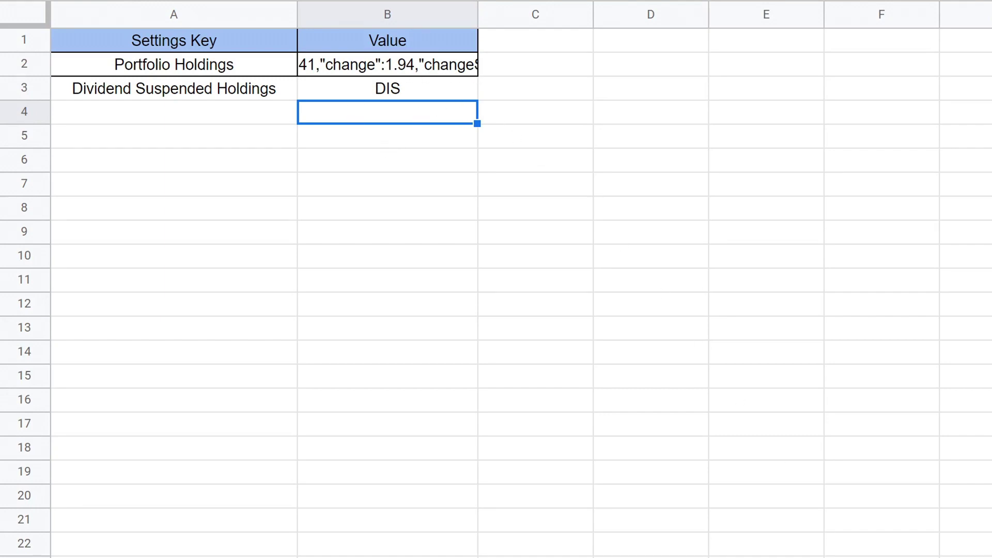
Get the latest dividends from the Dividend Payout sheet and update the portfolio holdings from the Holdings sheet with the portfolio tools.
{"action": "left_click", "coordinate": [535, 547]}
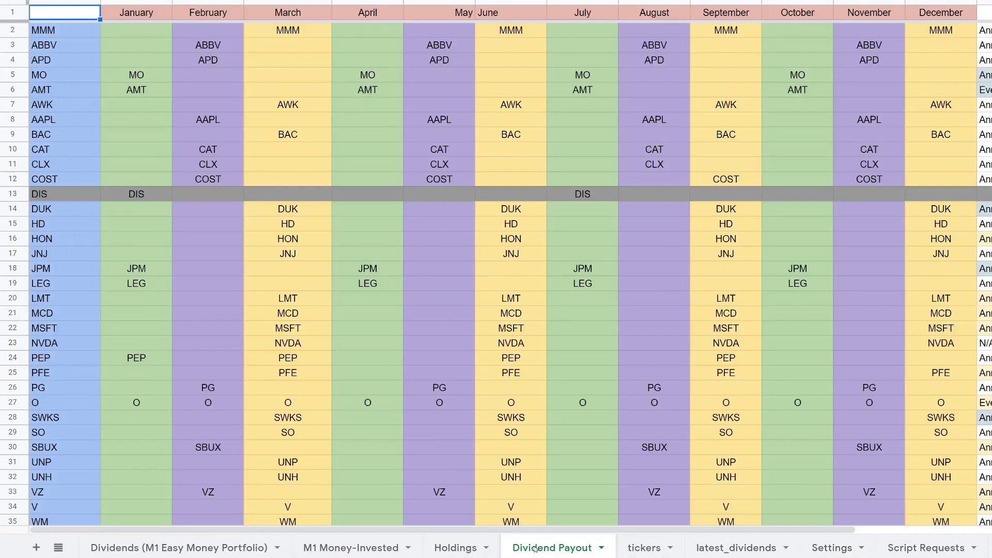
{"action": "scroll", "coordinate": [346, 376], "scroll_direction": "down", "scroll_amount": 10}
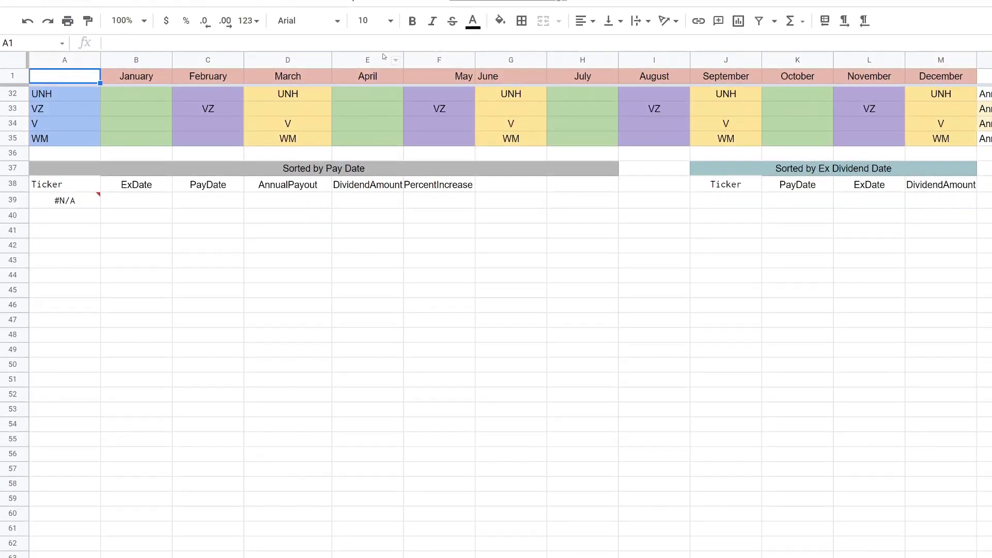
{"action": "left_click", "coordinate": [384, 21]}
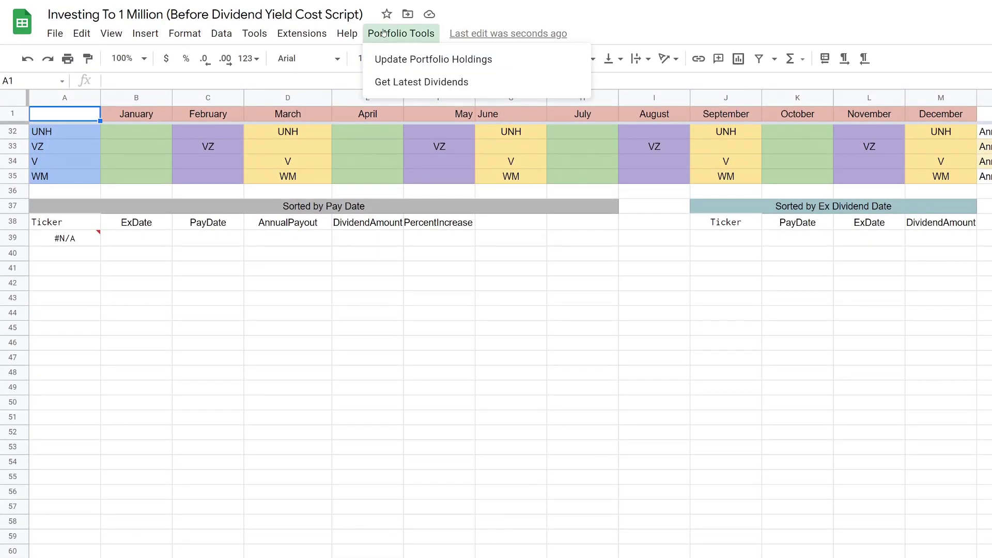
{"action": "left_click", "coordinate": [383, 85]}
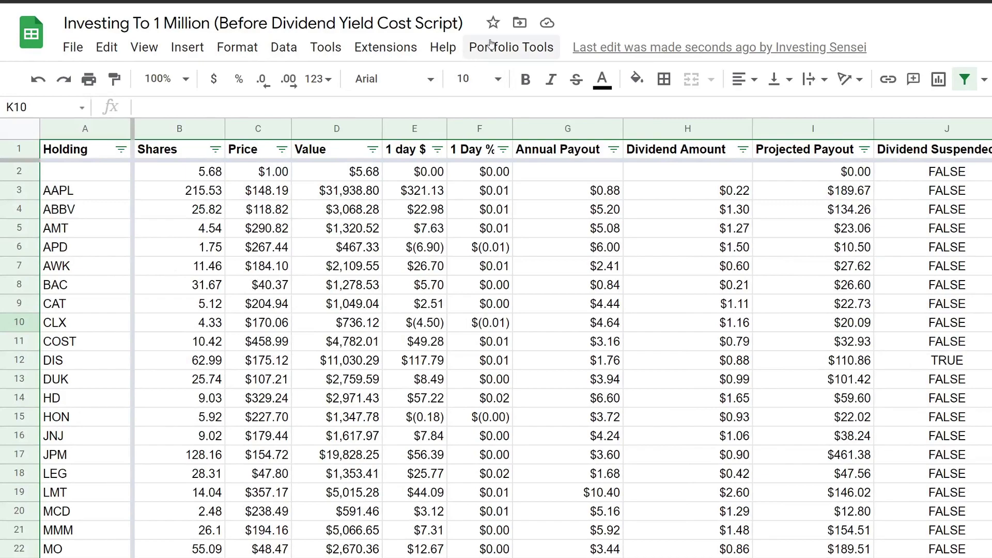
{"action": "left_click", "coordinate": [490, 44]}
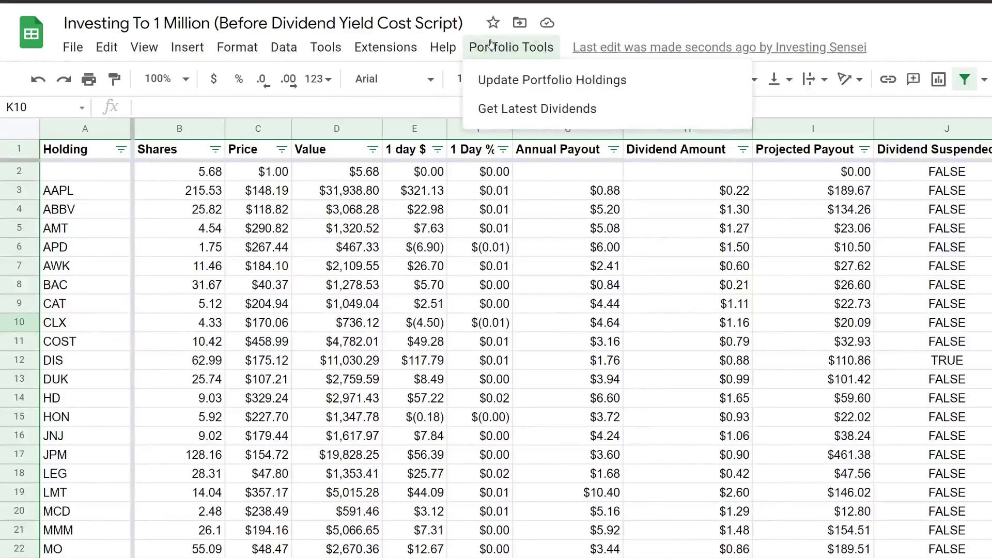
{"action": "left_click", "coordinate": [480, 75]}
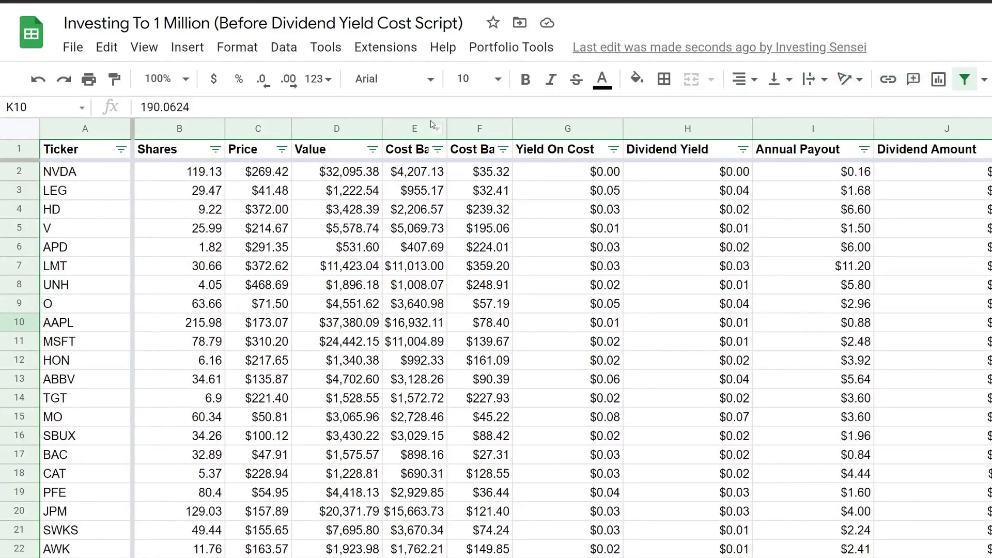
Widen the Cost Basis and Cost Basis Per Share columns in the Holdings sheet so their headers fit better.
{"action": "left_click_drag", "start_coordinate": [447, 129], "coordinate": [488, 129]}
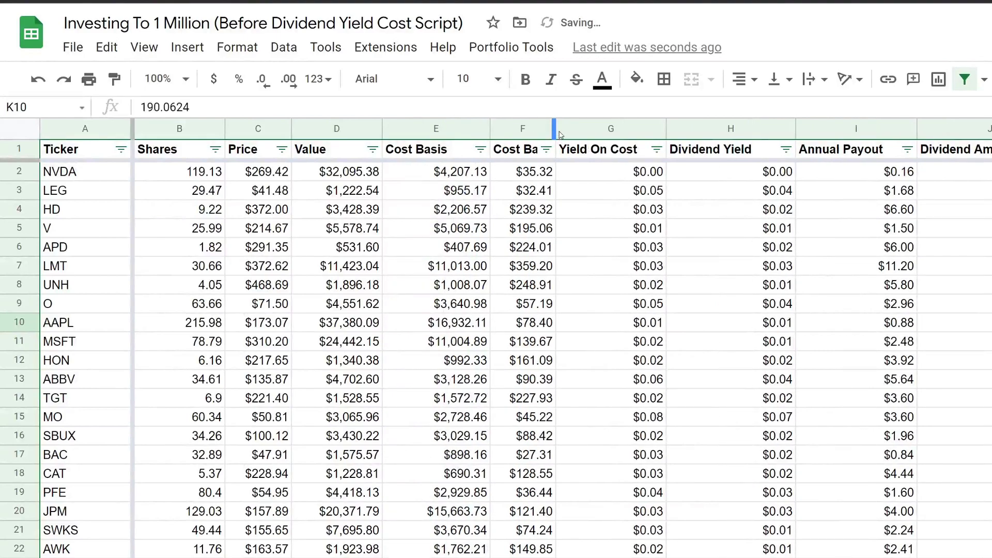
{"action": "left_click_drag", "start_coordinate": [552, 128], "coordinate": [615, 127]}
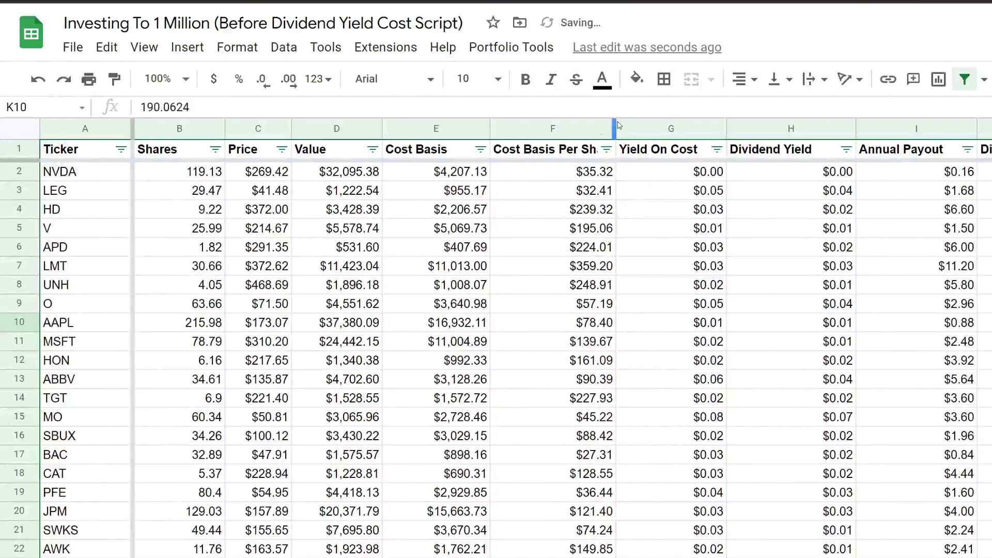
{"action": "left_click", "coordinate": [613, 127]}
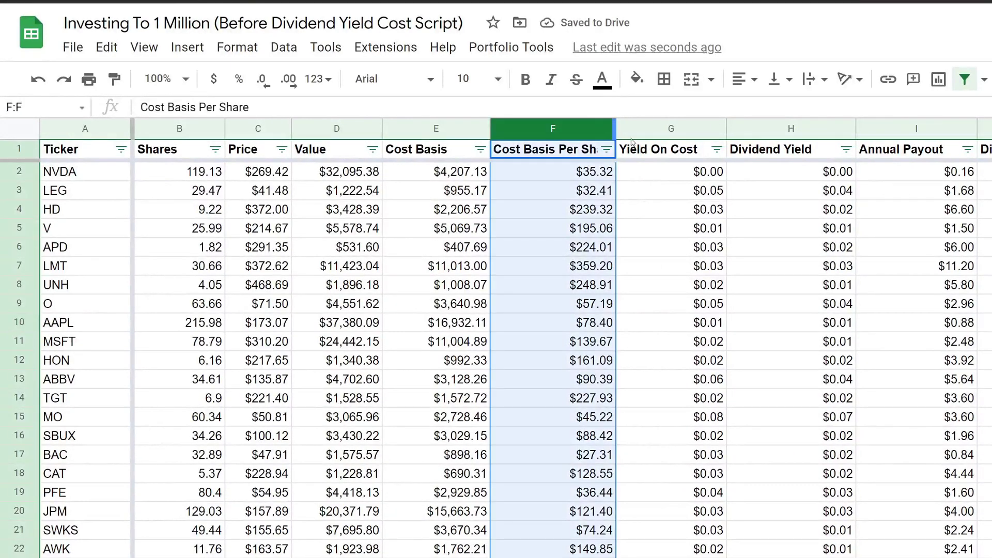
{"action": "left_click", "coordinate": [672, 190]}
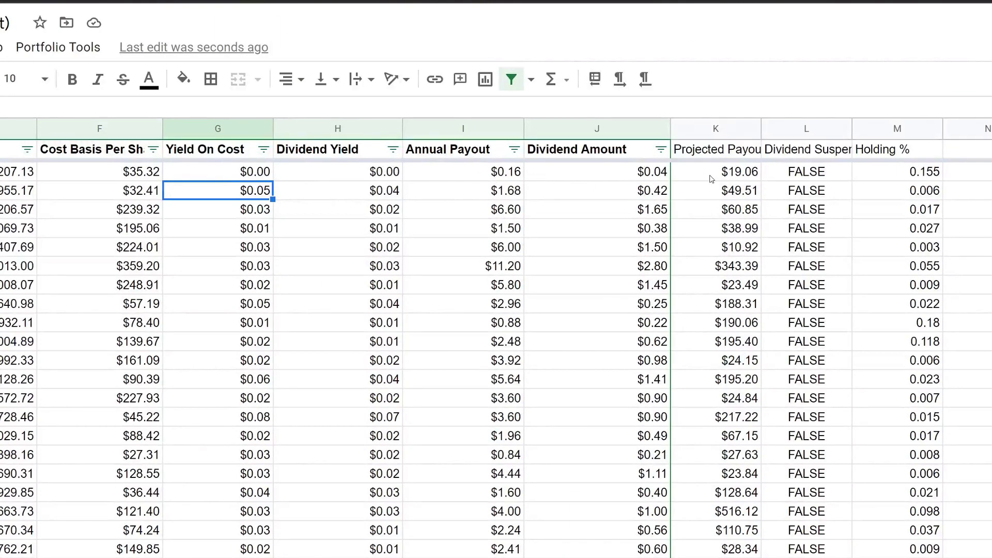
Format the entire Dividend Yield column H of the Holdings sheet as a percentage.
{"action": "left_click", "coordinate": [904, 153]}
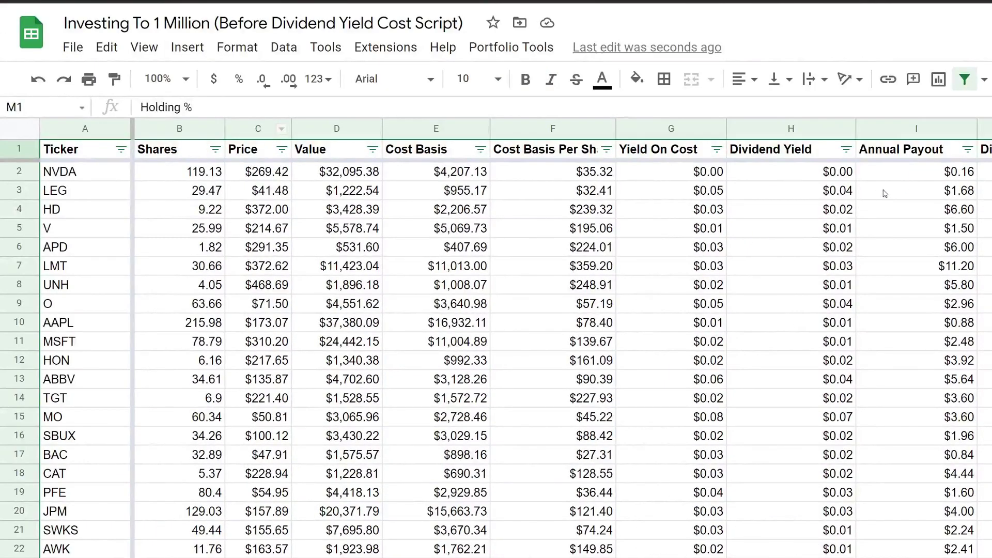
{"action": "left_click", "coordinate": [804, 154]}
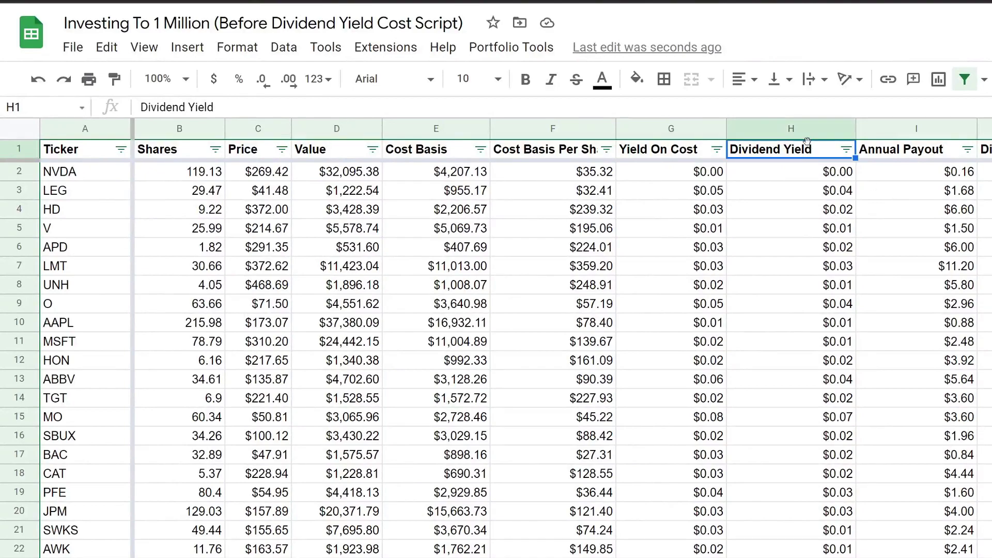
{"action": "left_click", "coordinate": [809, 130]}
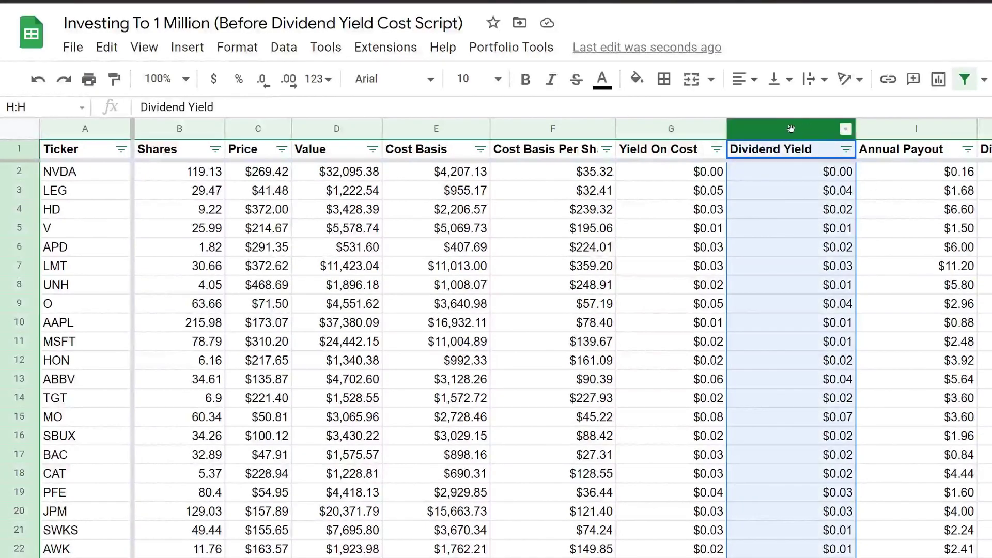
{"action": "left_click", "coordinate": [238, 78]}
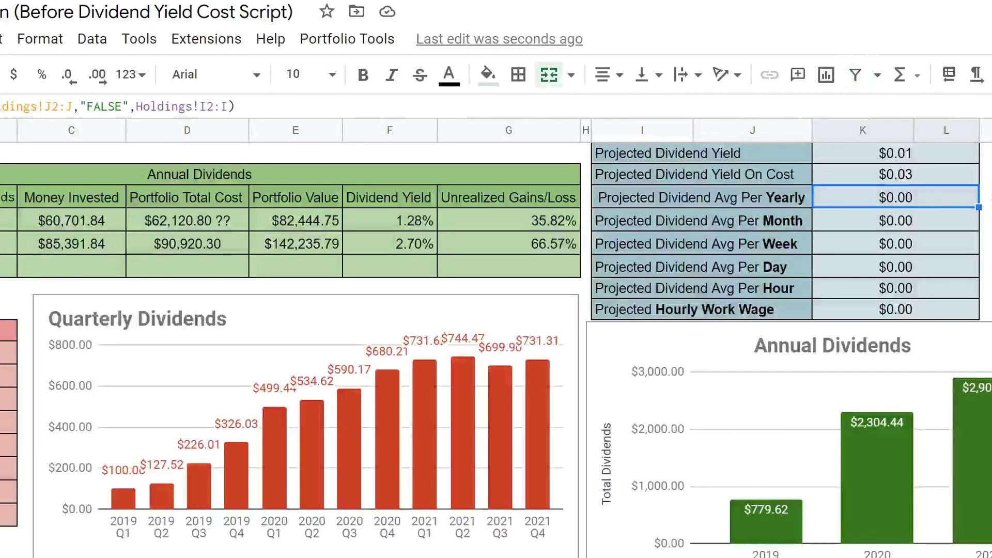
On the dividends sheet, format the Projected Dividend Yield and Projected Dividend Yield On Cost values as percentages.
{"action": "left_click", "coordinate": [893, 159]}
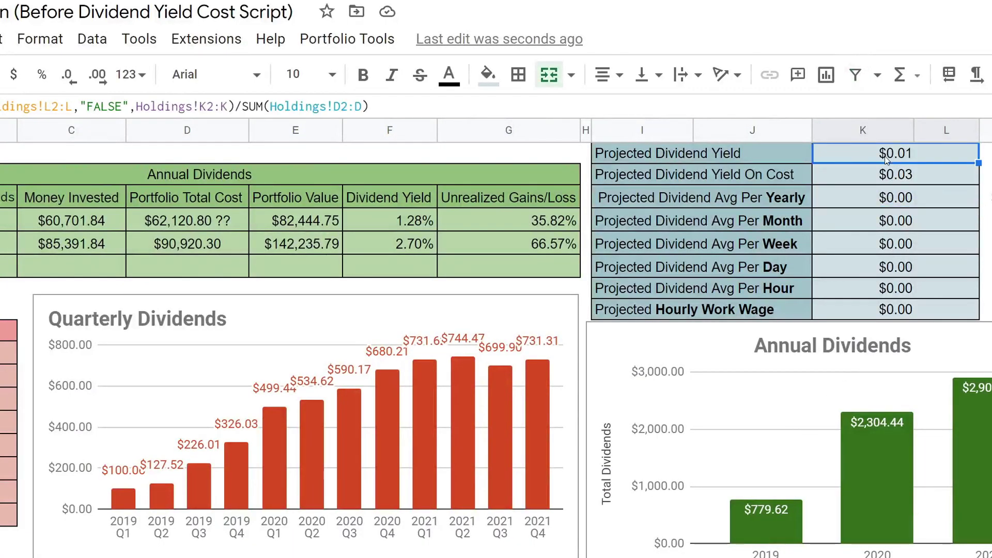
{"action": "left_click", "coordinate": [34, 78]}
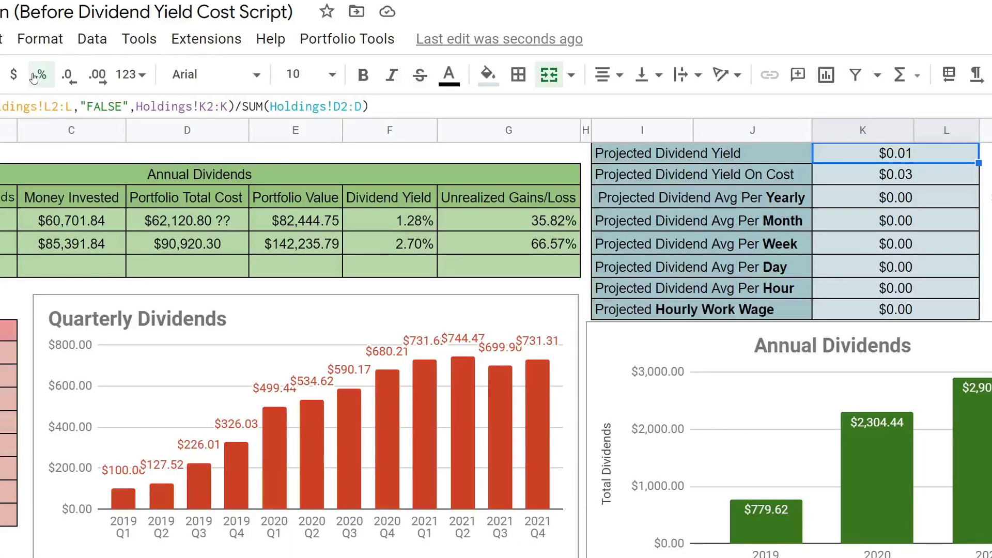
{"action": "left_click", "coordinate": [854, 168]}
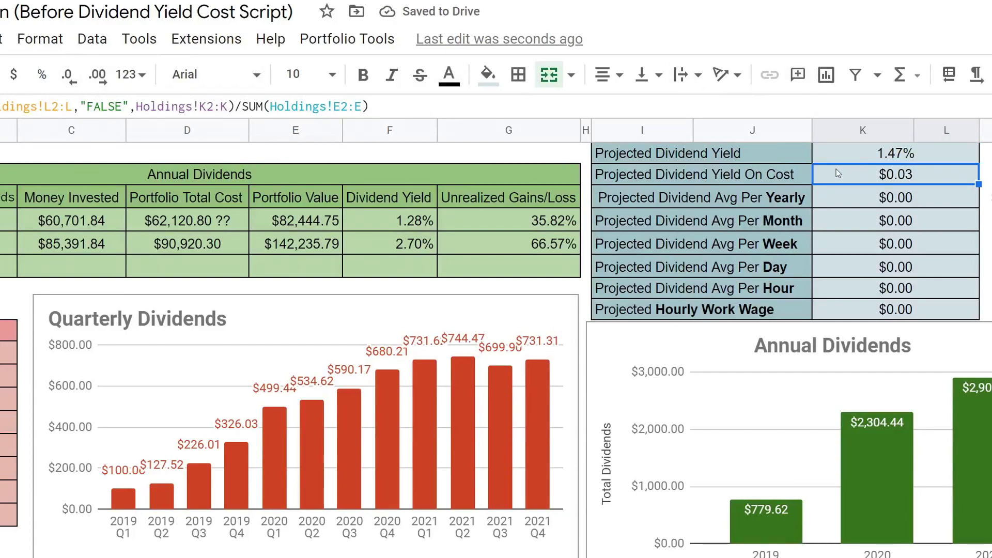
{"action": "left_click", "coordinate": [41, 76]}
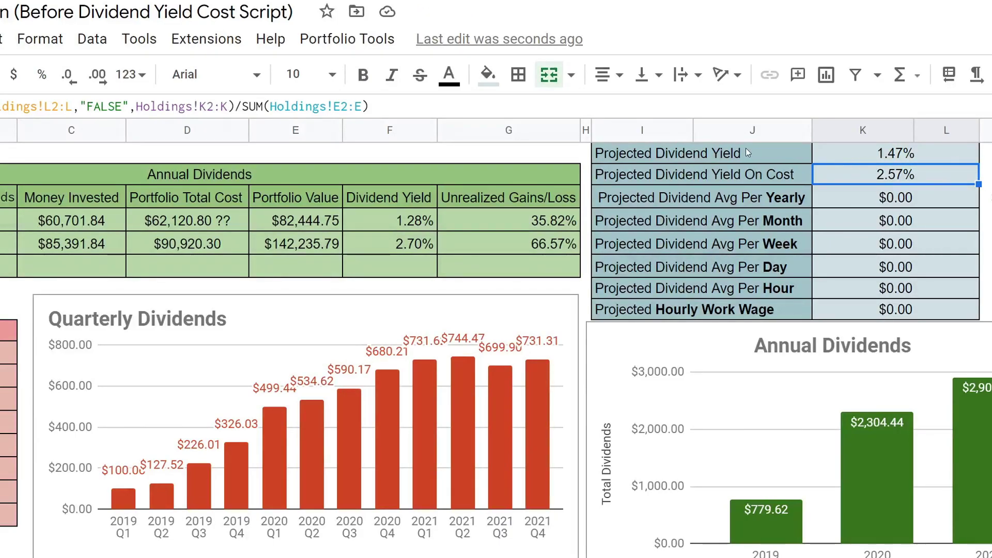
{"action": "left_click_drag", "start_coordinate": [713, 156], "coordinate": [941, 177]}
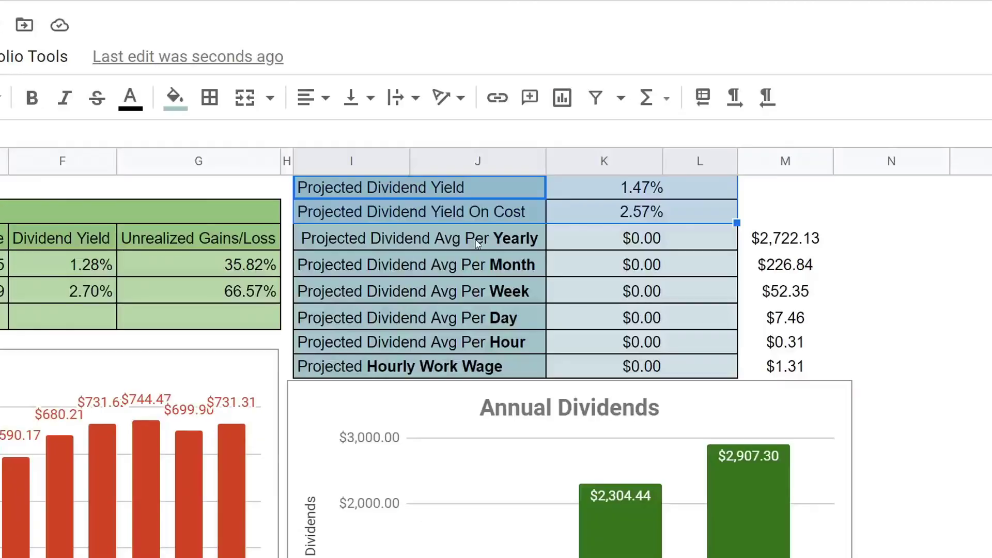
{"action": "left_click_drag", "start_coordinate": [517, 237], "coordinate": [704, 342]}
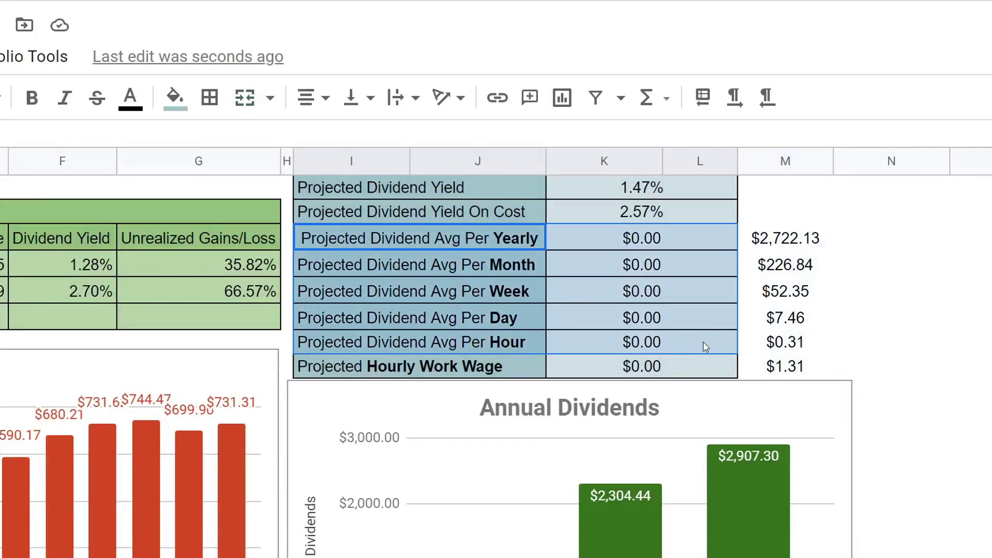
{"action": "left_click", "coordinate": [582, 256]}
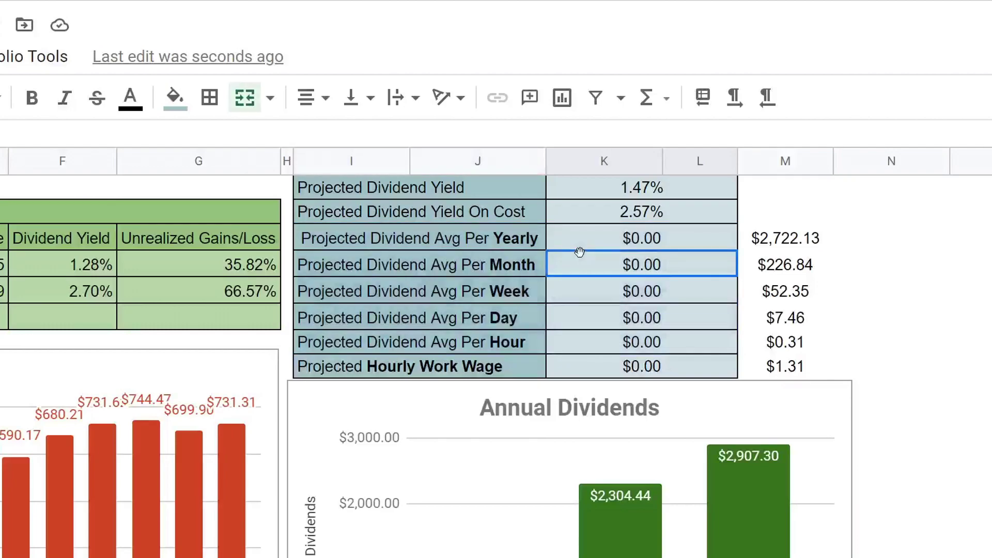
Copy the documented Annual Dividend Income formula =SUMIF(Holdings!L2:L,"FALSE",Holdings!K2:K) and paste it as values only into the Projected Dividend Avg Per Yearly cell.
{"action": "left_click", "coordinate": [587, 246]}
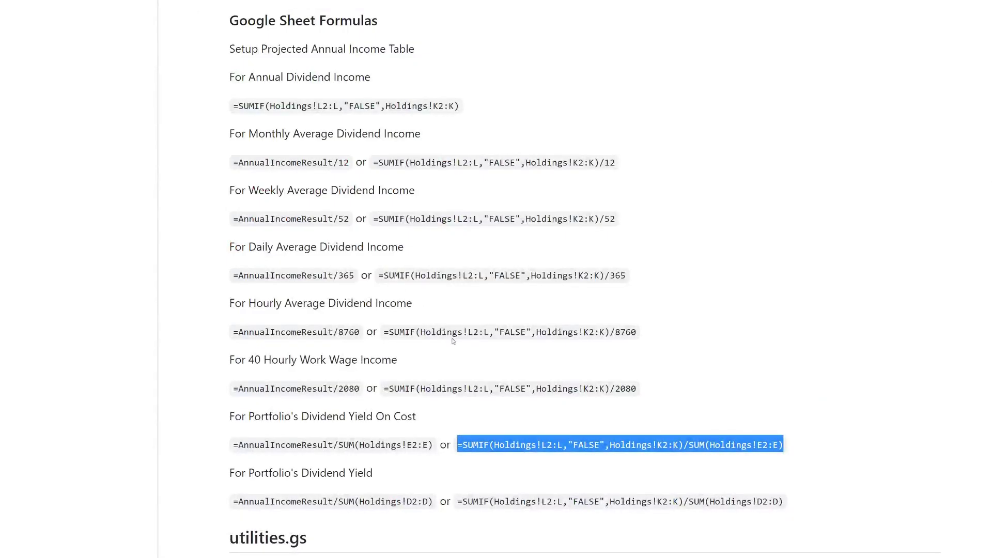
{"action": "left_click", "coordinate": [453, 341]}
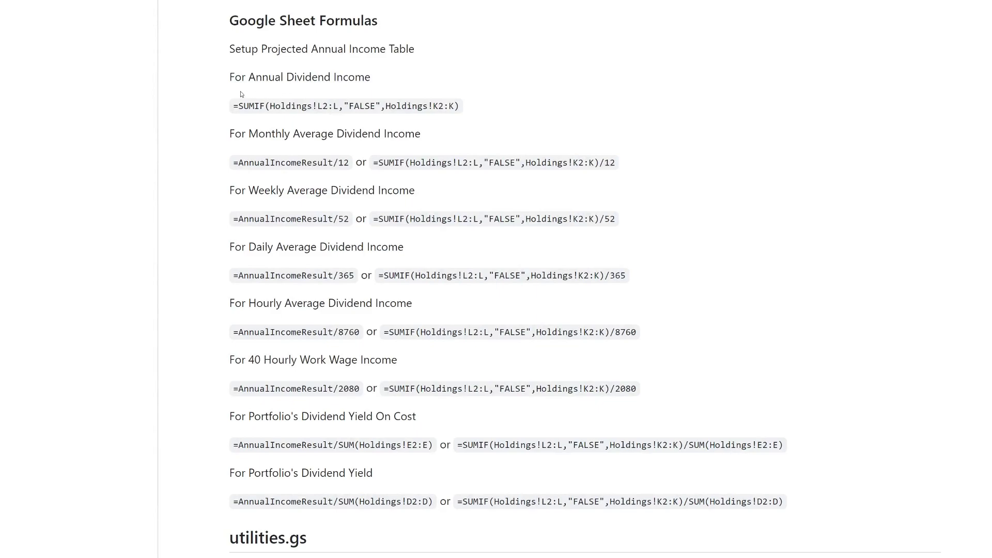
{"action": "left_click_drag", "start_coordinate": [236, 77], "coordinate": [379, 80]}
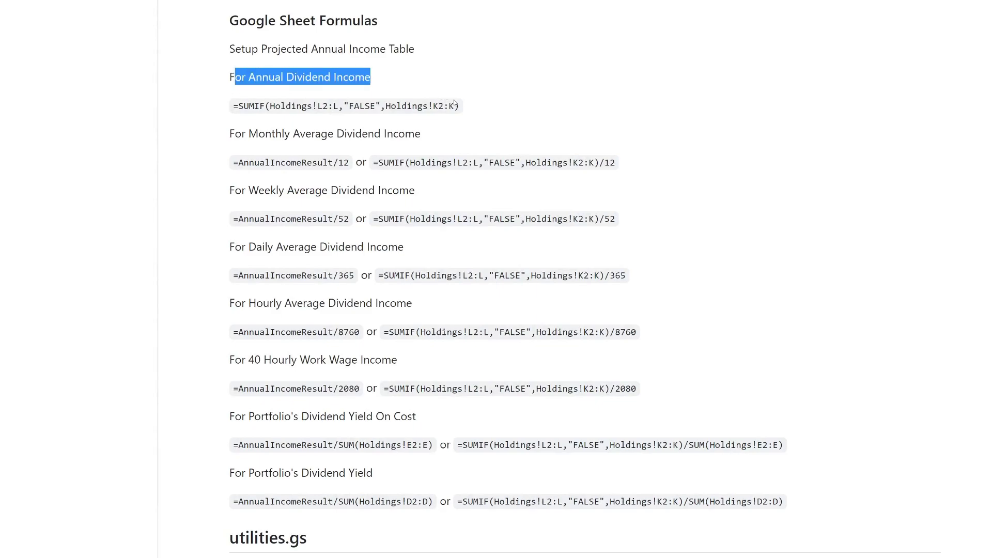
{"action": "left_click_drag", "start_coordinate": [458, 106], "coordinate": [235, 106]}
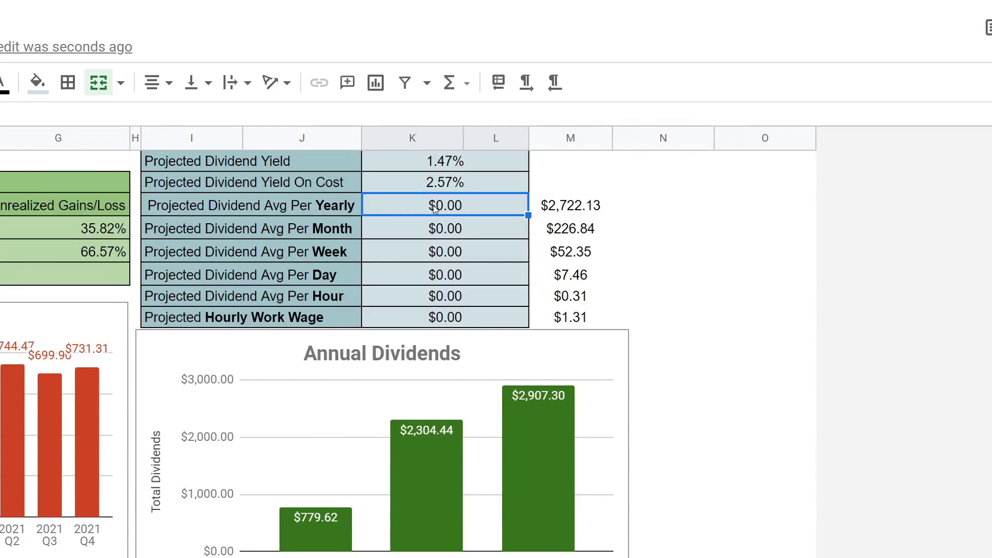
{"action": "right_click", "coordinate": [434, 207]}
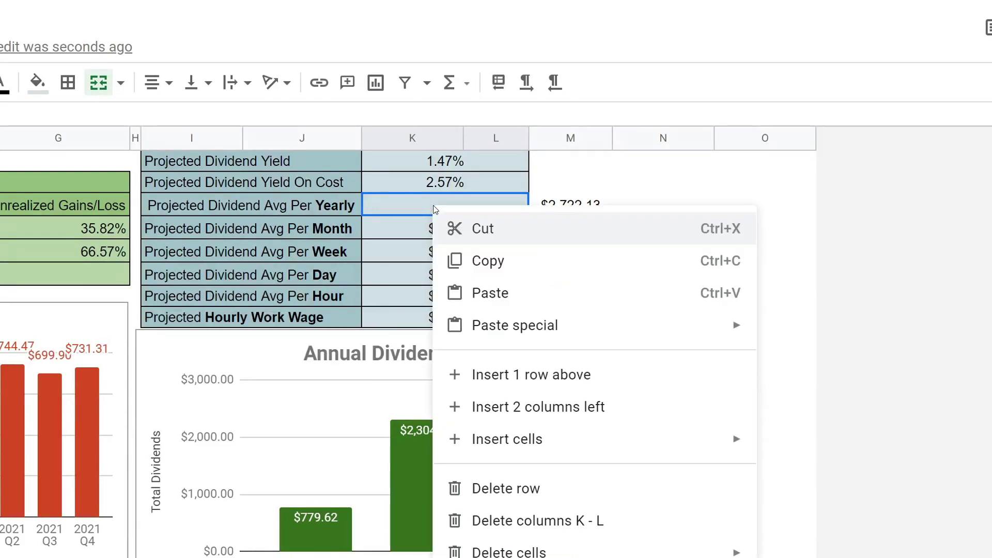
{"action": "mouse_move", "coordinate": [518, 326]}
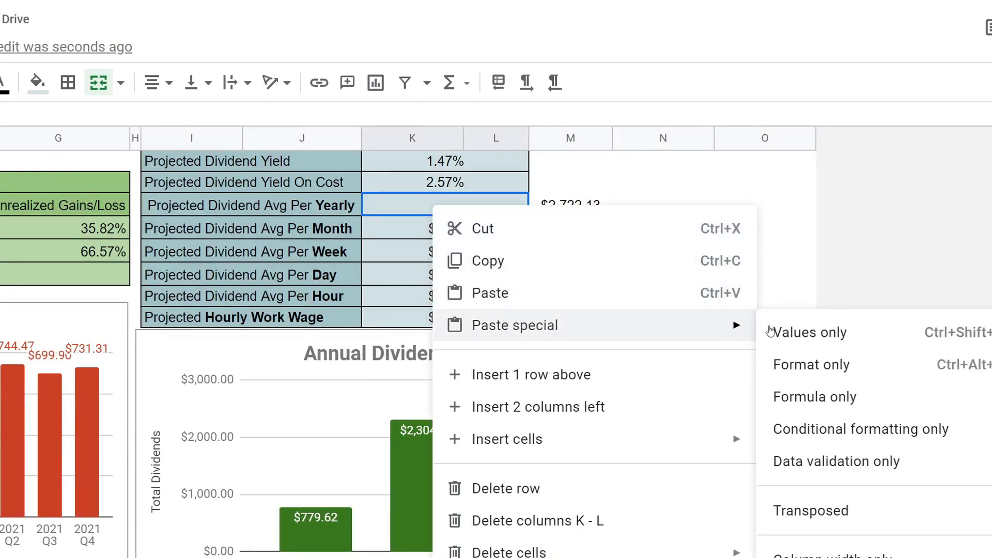
{"action": "left_click", "coordinate": [720, 331]}
{"action": "key", "text": "Down"}
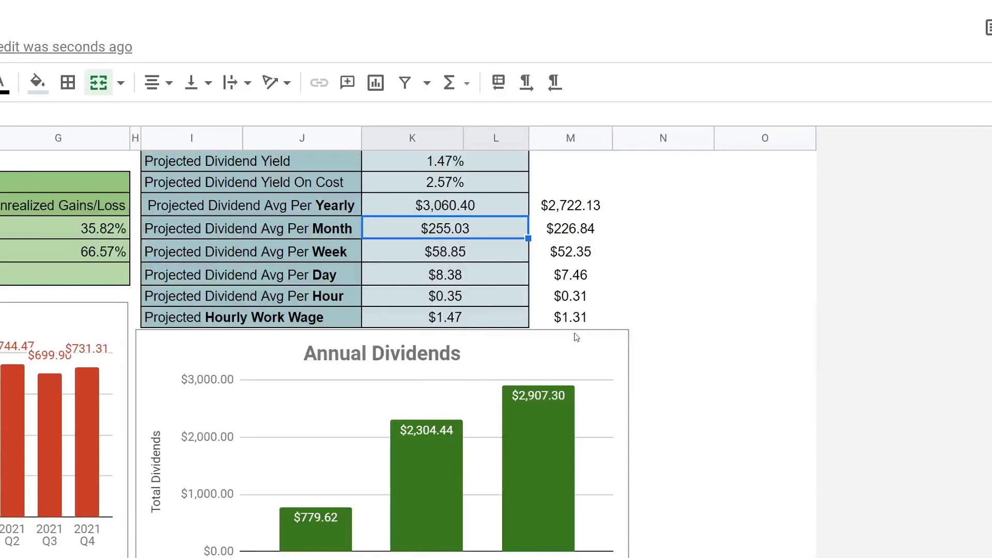